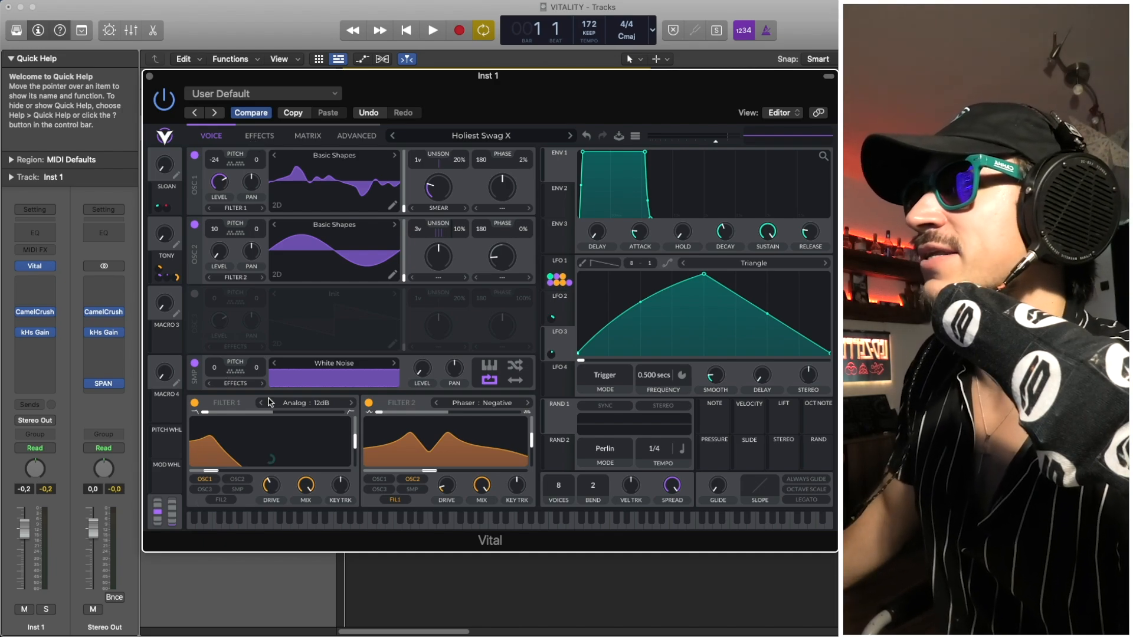
- Play the Holiest Swag X patch repeatedly, auditioning it with the SLOAN and TONY macros at zero and turned up
key("space")
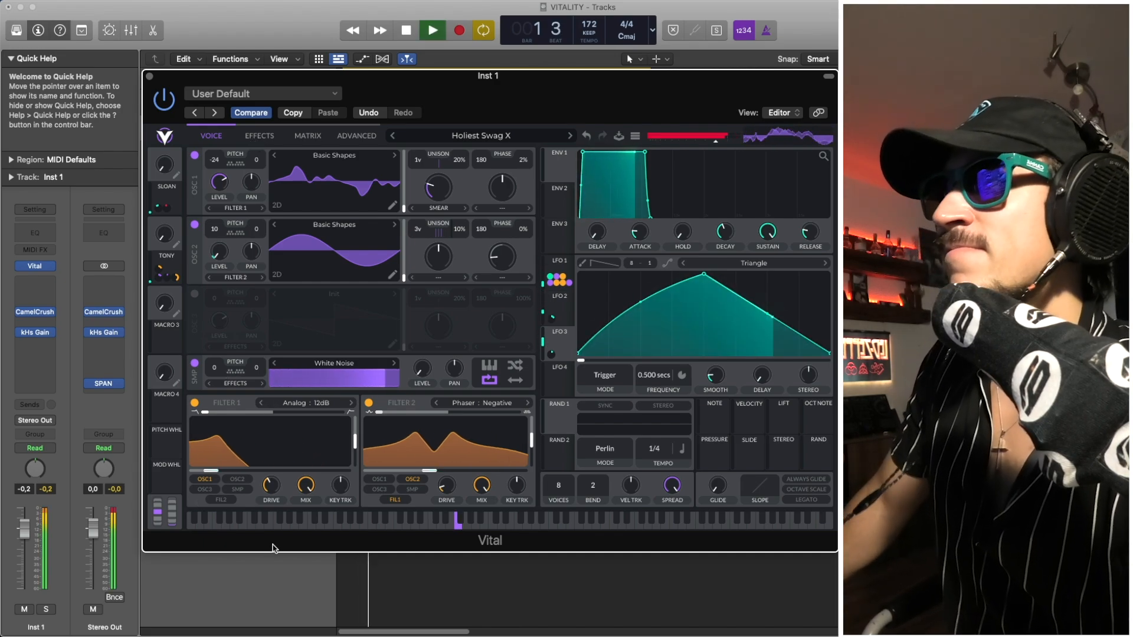
key("space")
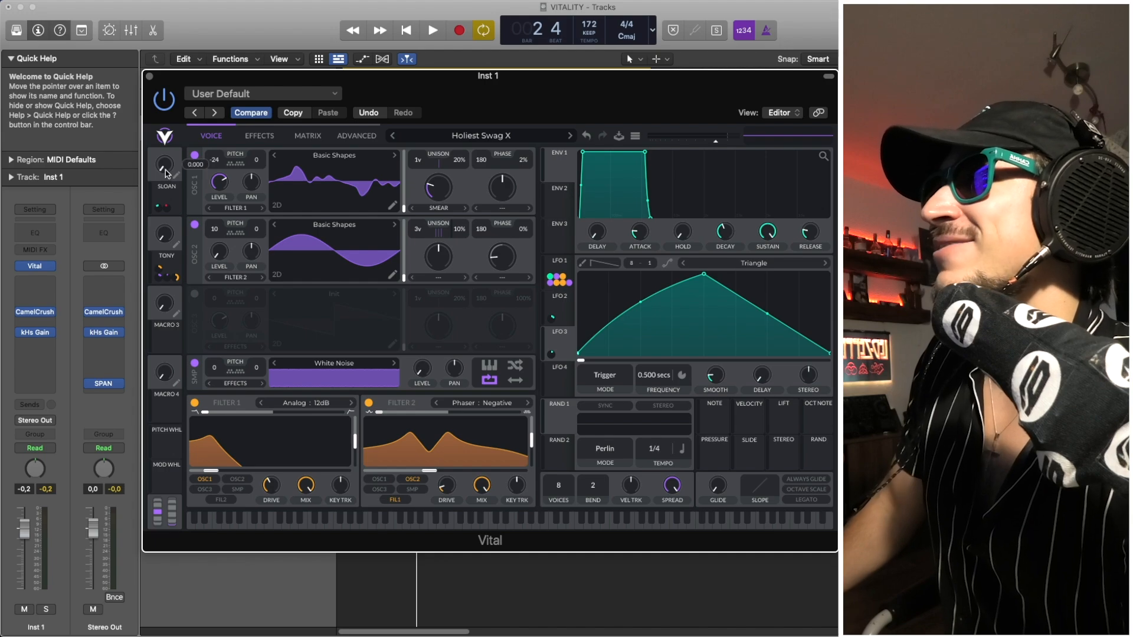
key("space")
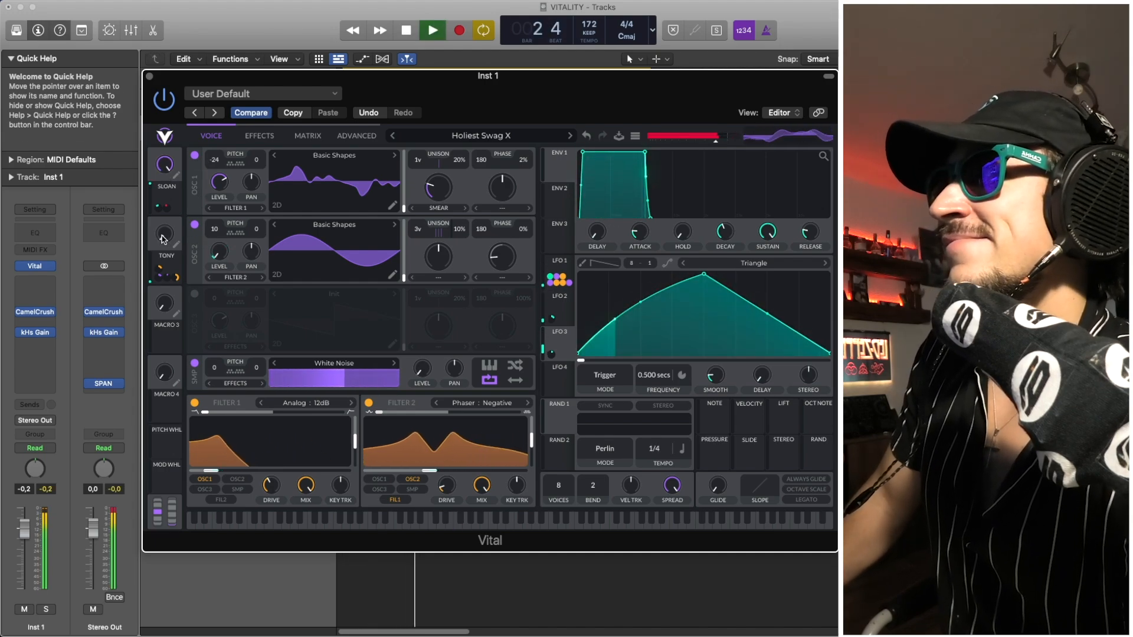
key("space")
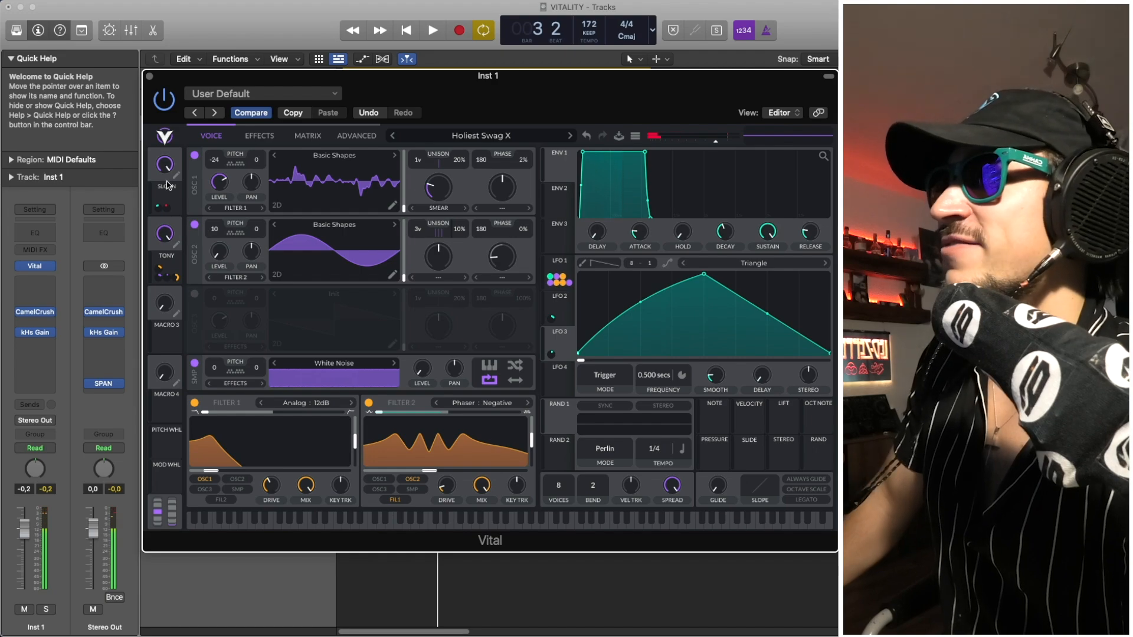
key("space")
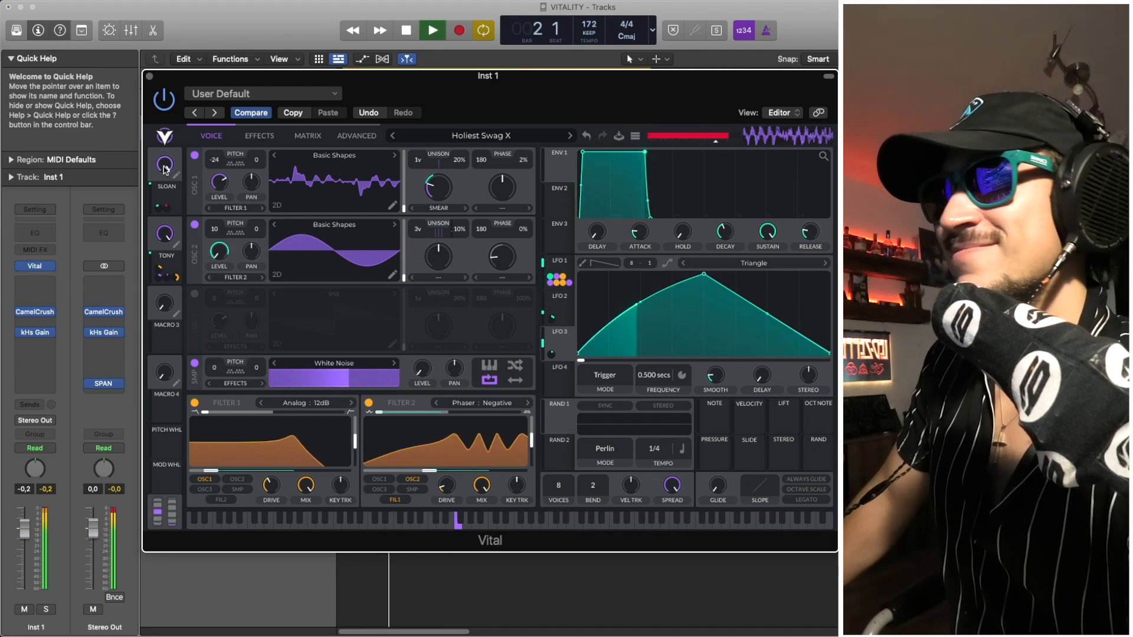
key("space")
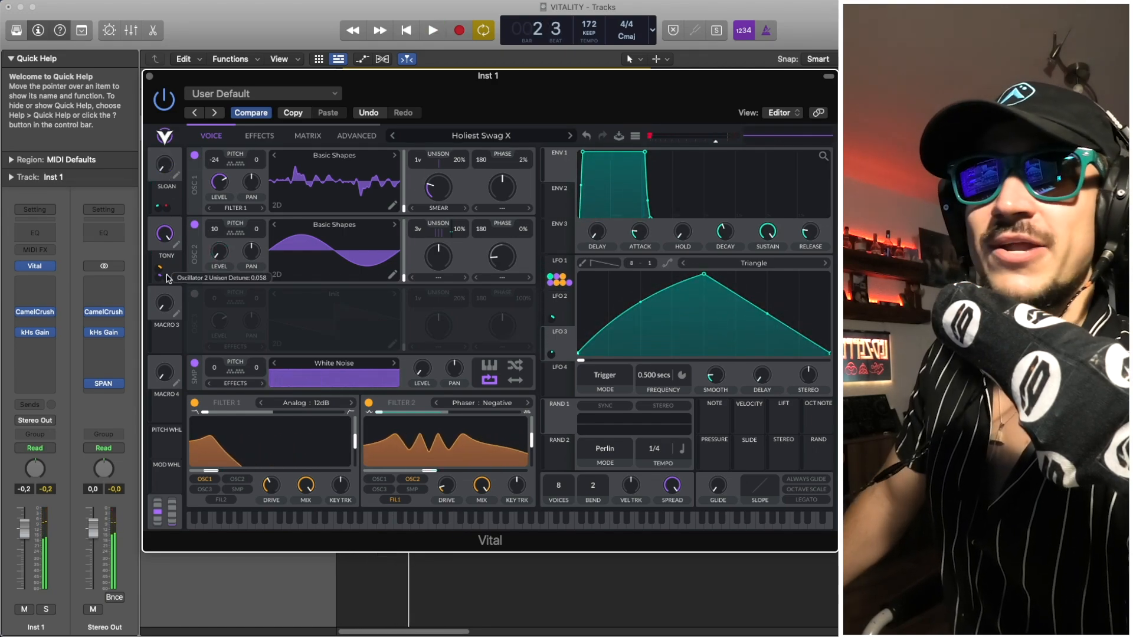
key("space")
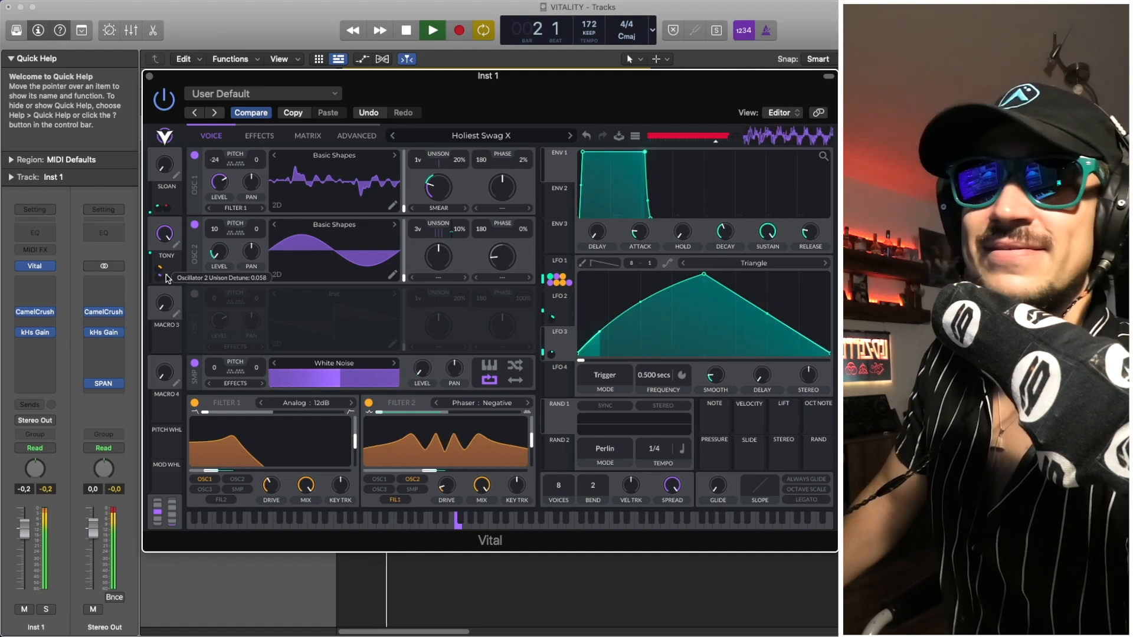
key("space")
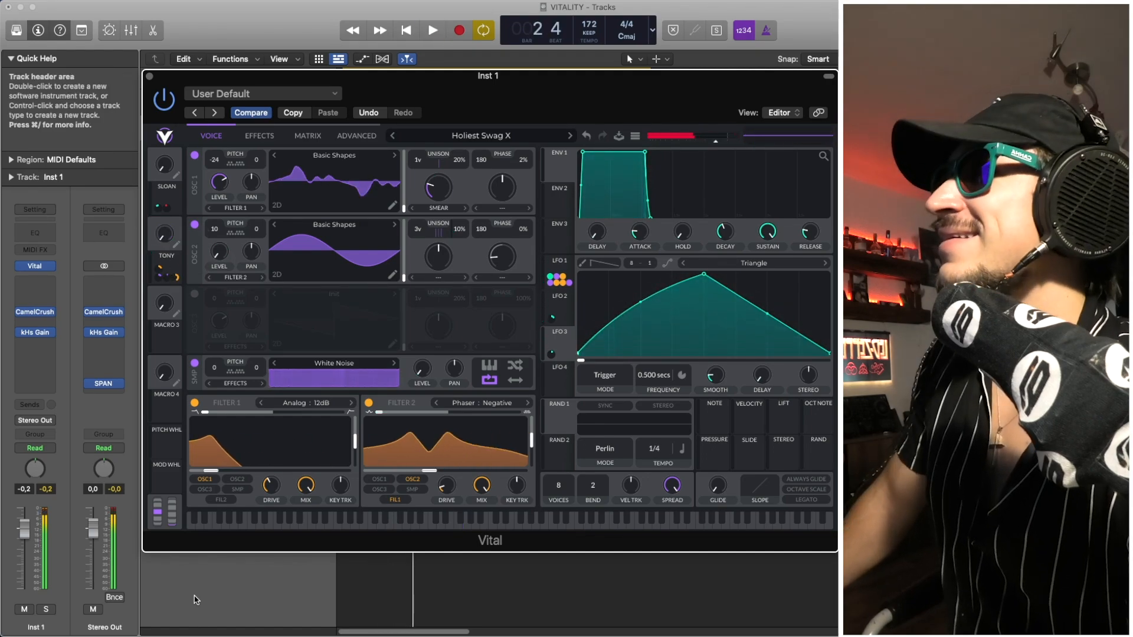
- Solo the Inst 1 track and switch off the patch's Reverb, Compressor, Chorus, Distortion and Filter effects
left_click(46, 609)
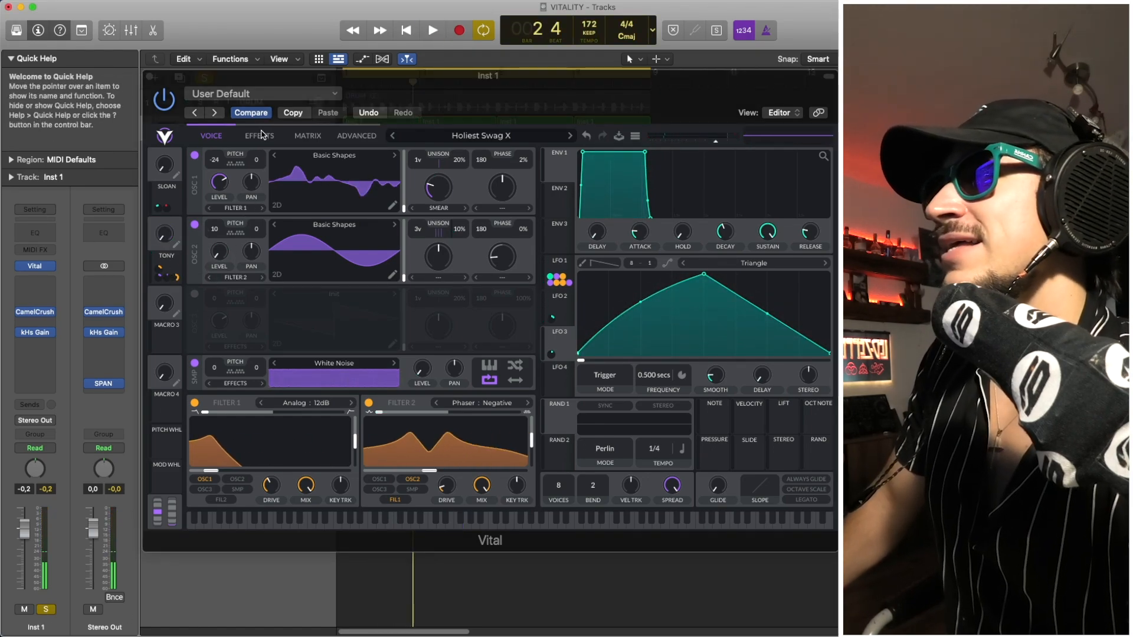
left_click(216, 137)
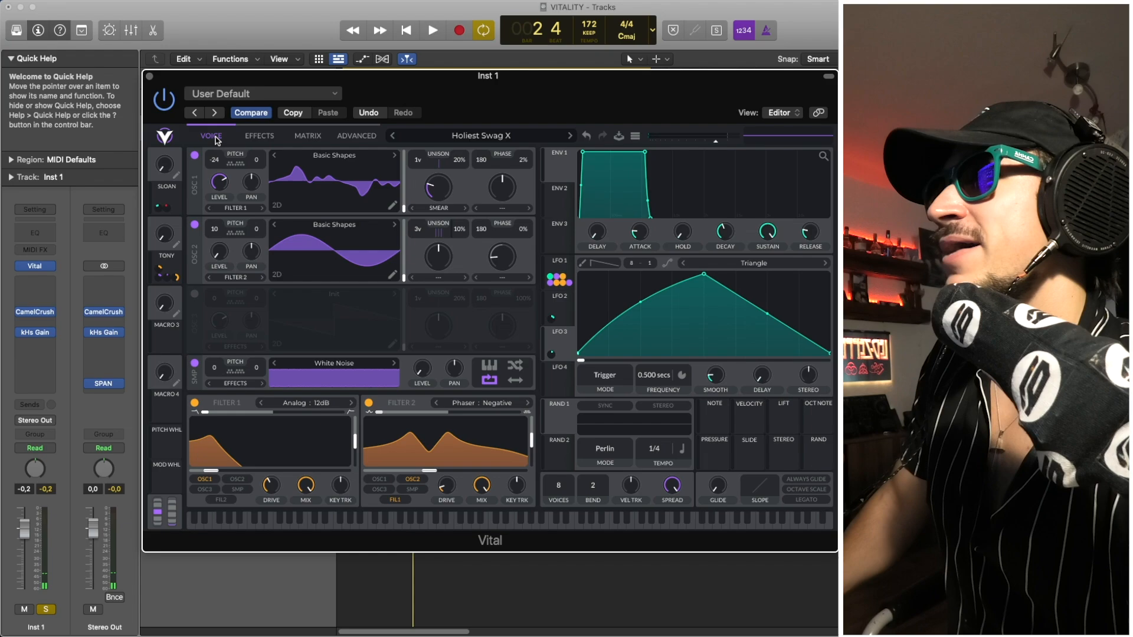
left_click(259, 136)
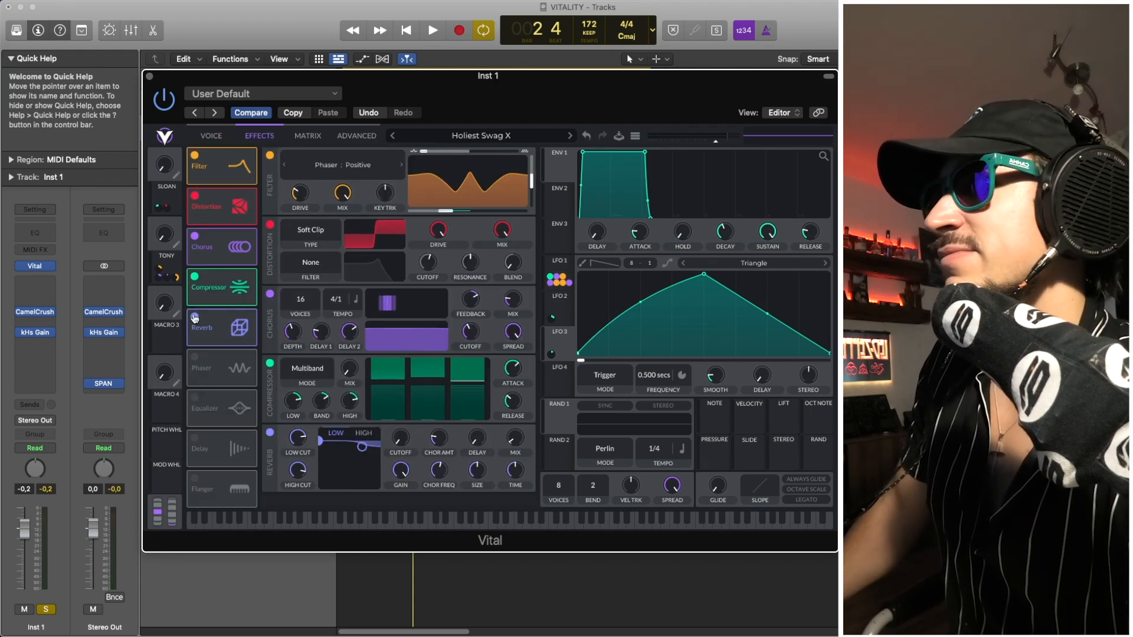
left_click(194, 317)
left_click(194, 276)
left_click(194, 236)
left_click(195, 196)
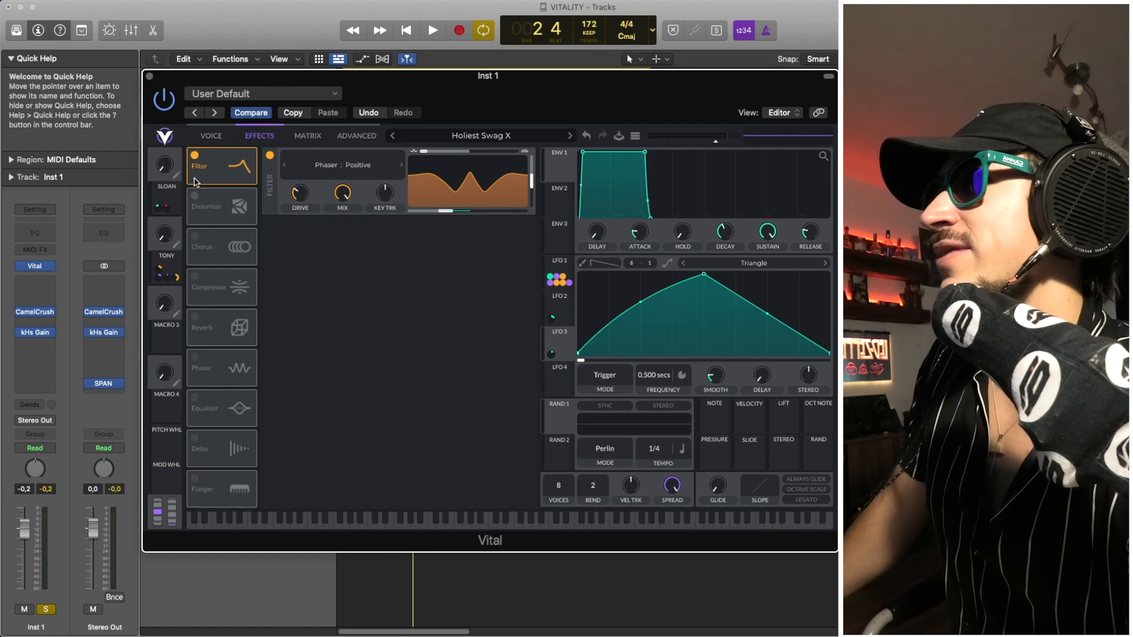
left_click(194, 156)
- Switch the patch's Soft Clip Distortion effect back on
left_click(210, 137)
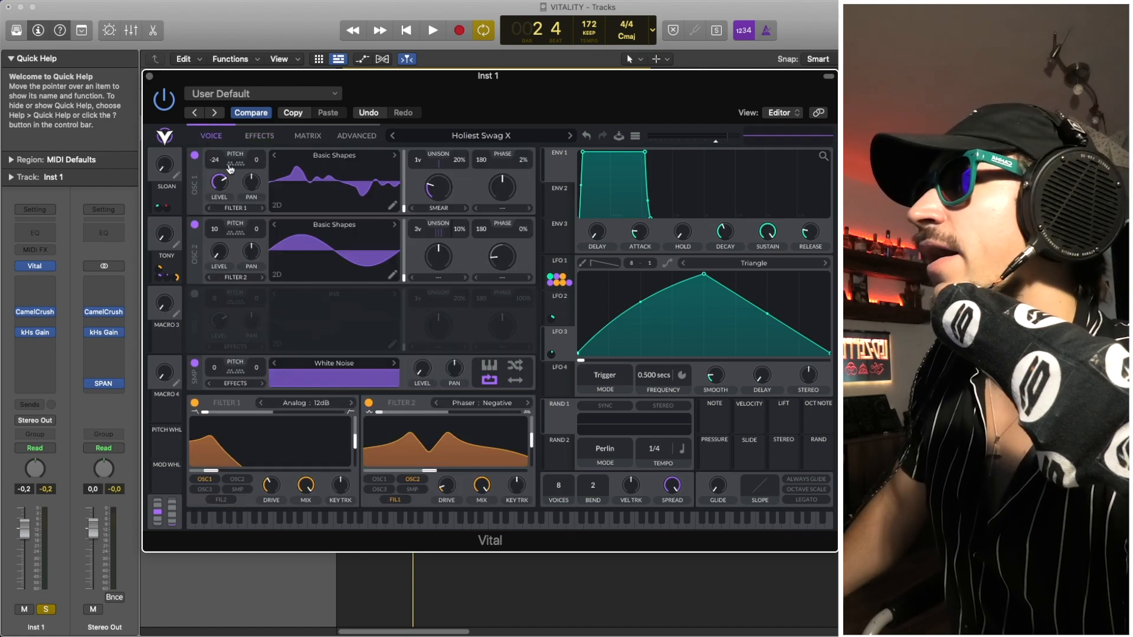
left_click(258, 136)
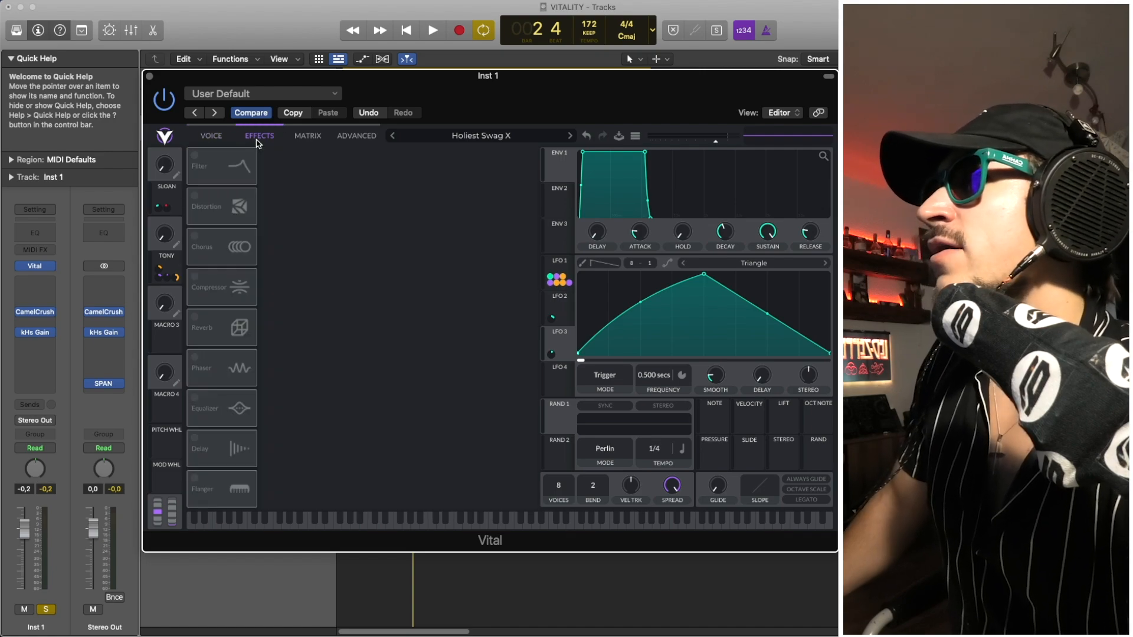
left_click(195, 196)
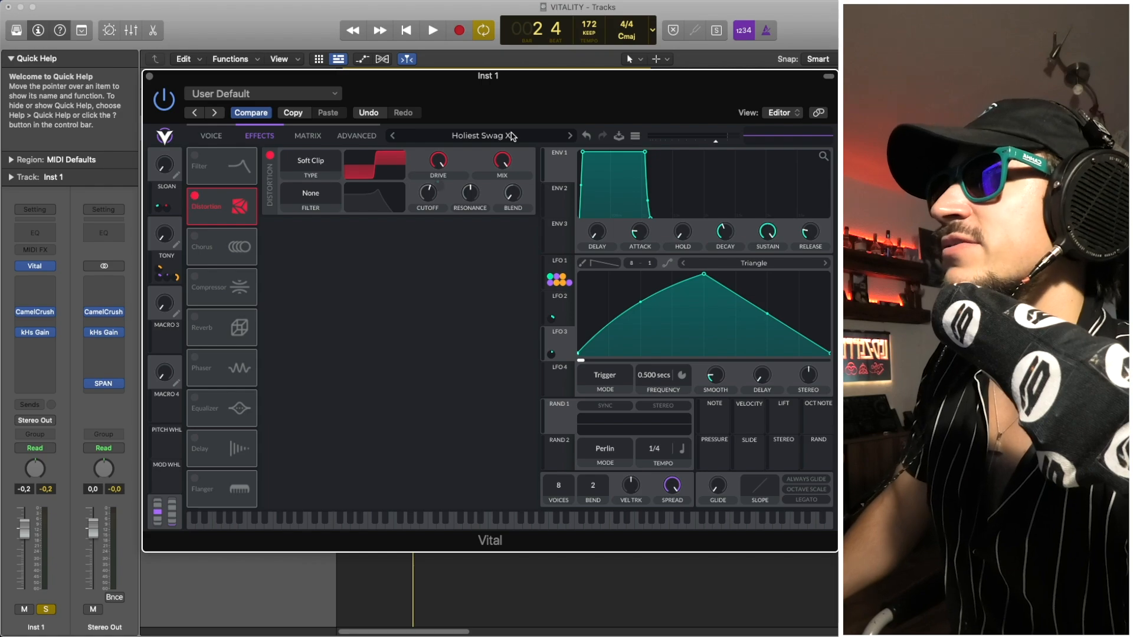
mouse_move(434, 170)
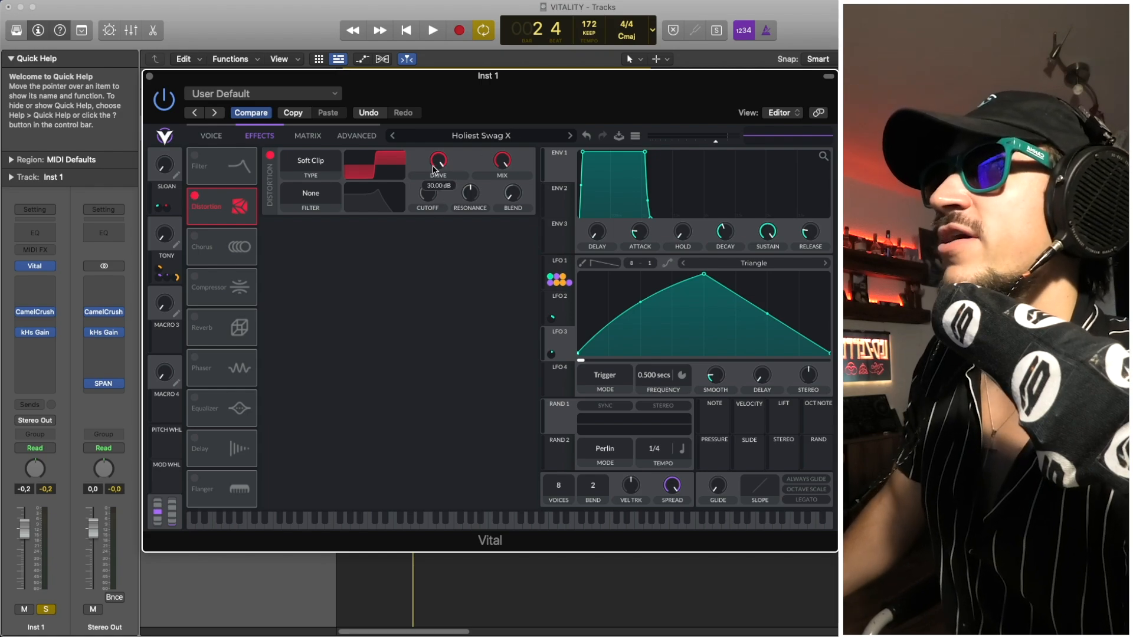
- Switch off Filter 1 and Filter 2 in the voice section and remove the Smear spectral morph from oscillator 1
left_click(211, 137)
left_click(195, 403)
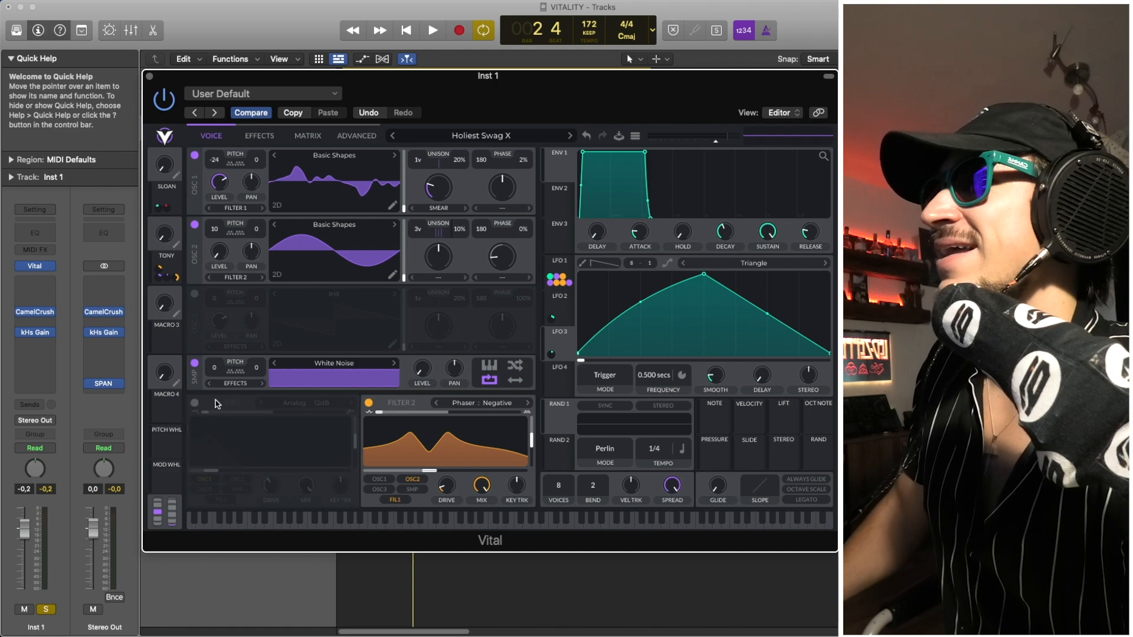
left_click(368, 403)
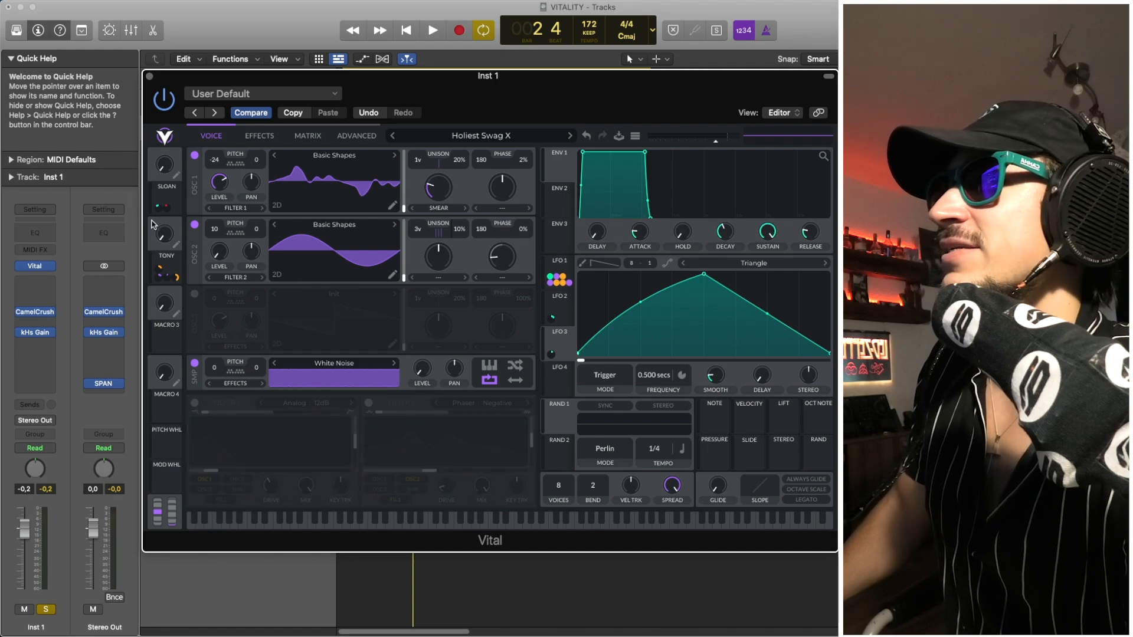
left_click(439, 208)
left_click(442, 219)
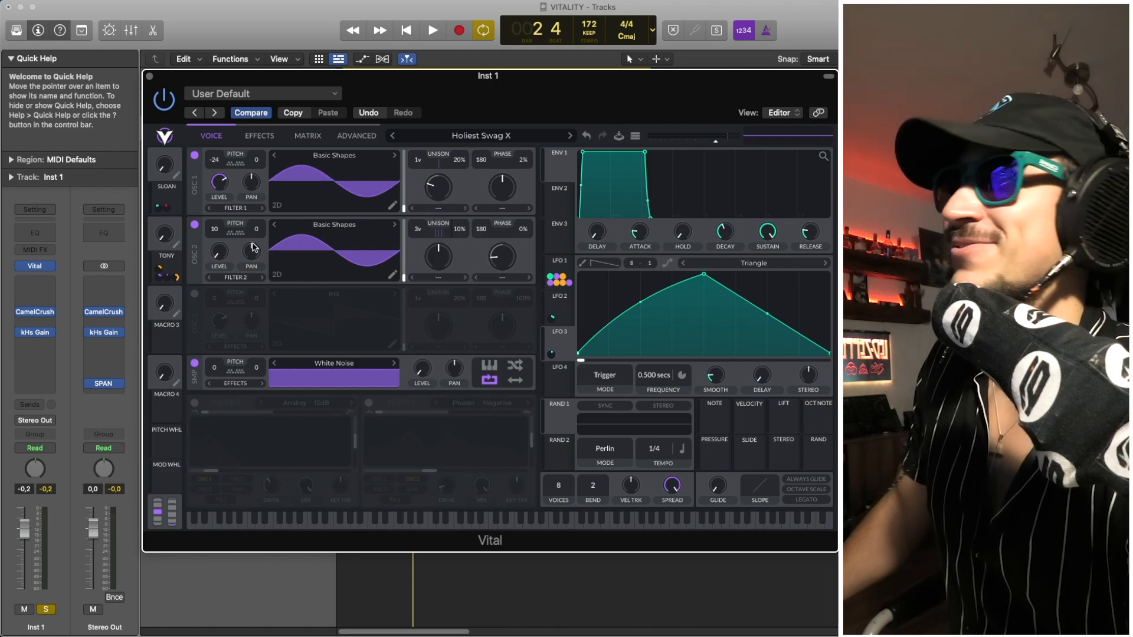
- Compare the sound of oscillator 1 alone, with oscillator 2 switched off, against both oscillators switched on, and show LFO 1
left_click(195, 225)
key("space")
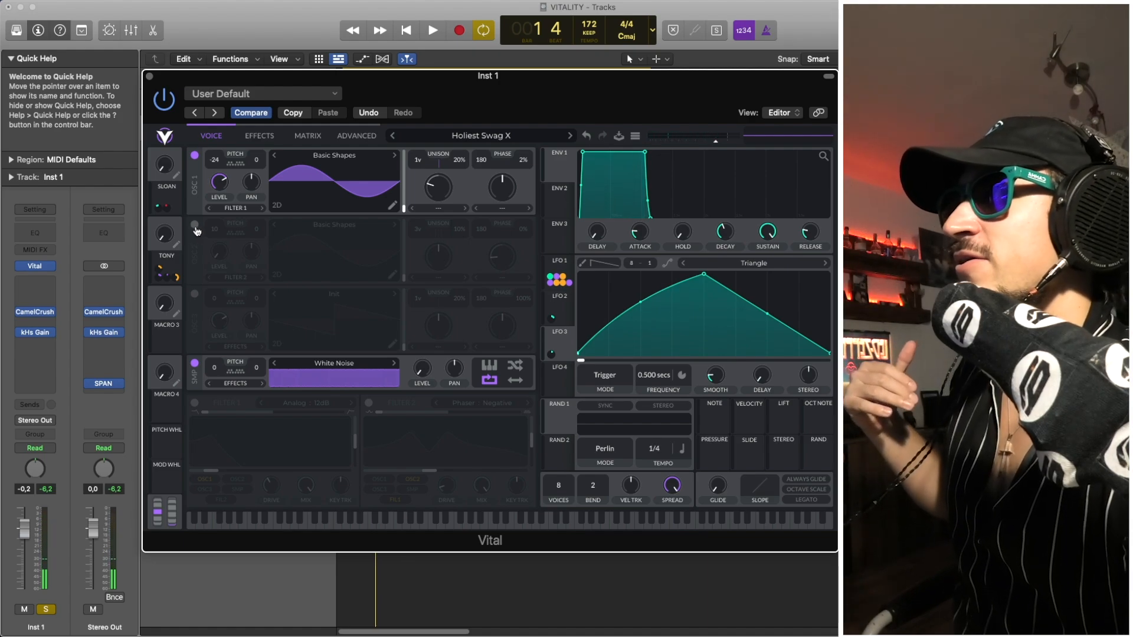
left_click(557, 262)
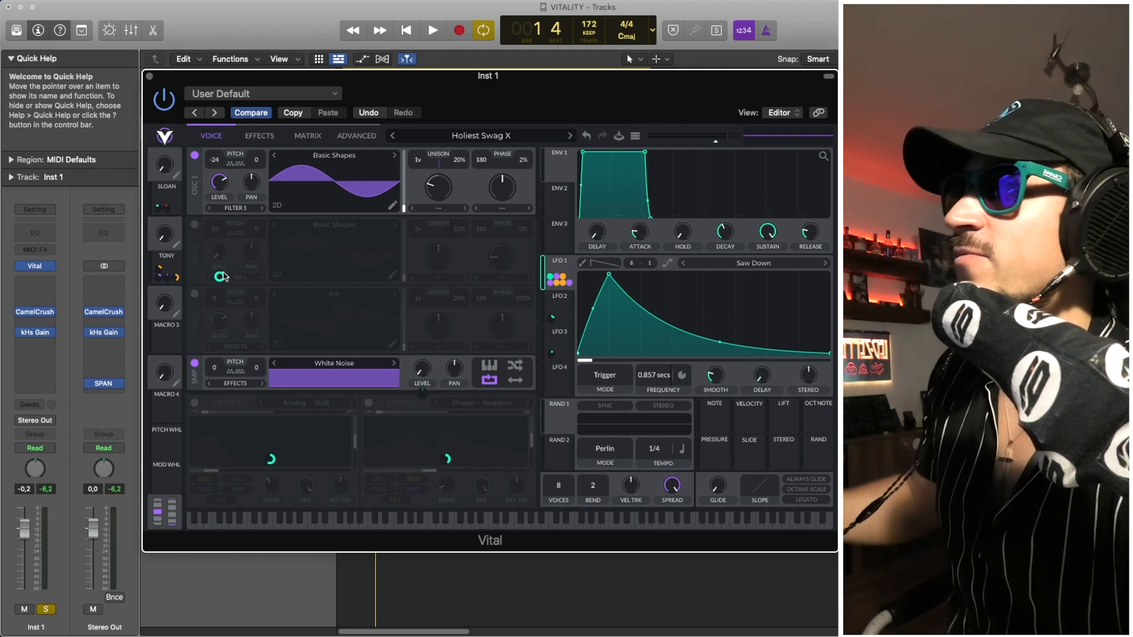
left_click(195, 225)
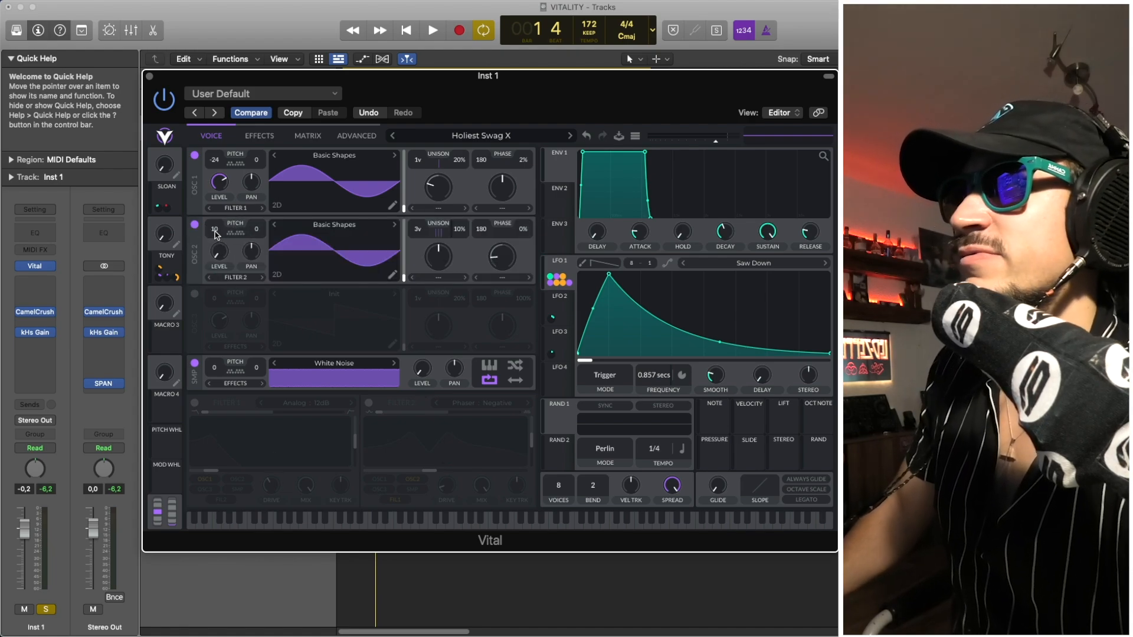
key("space")
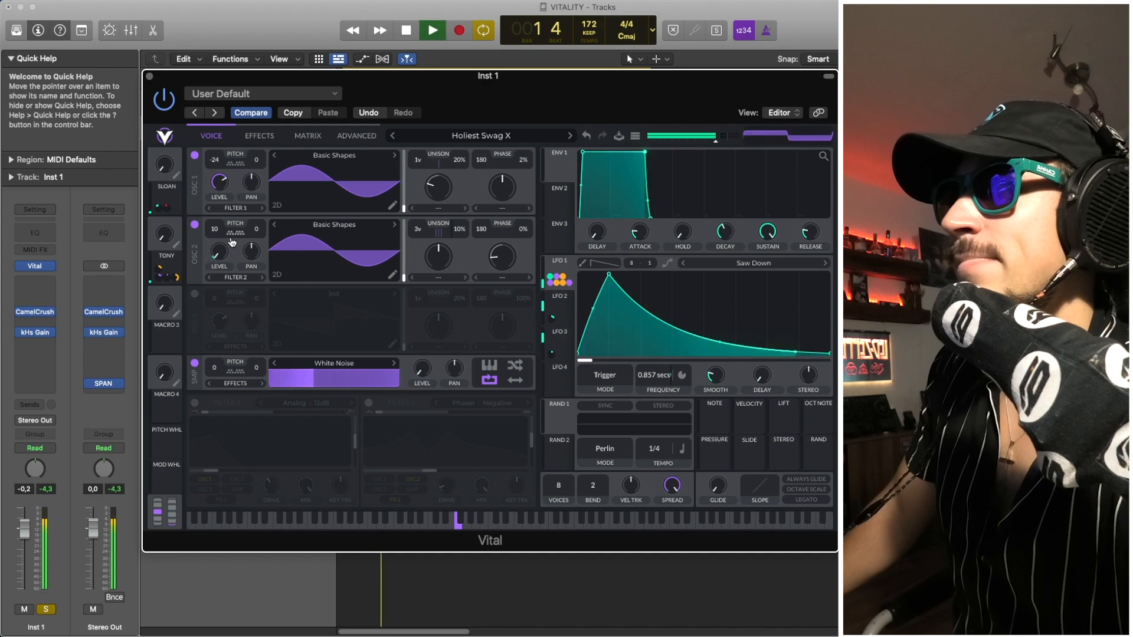
key("space")
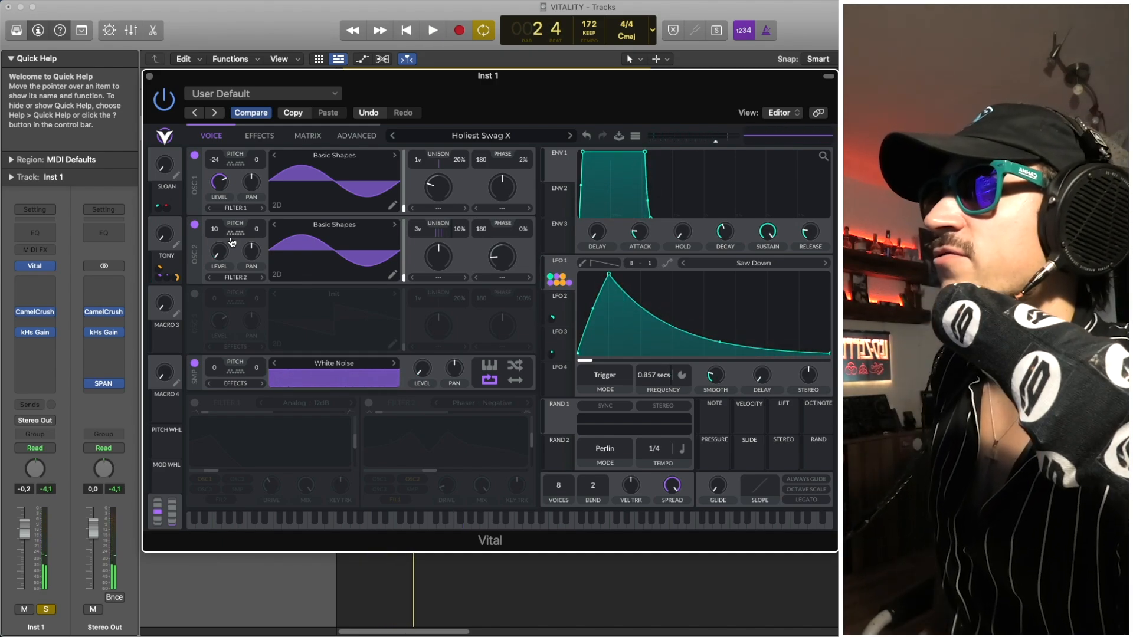
- Examine the curve shapes, frequencies and modulation targets of LFO 1, LFO 2 and LFO 3, playing the patch in between
left_click(566, 264)
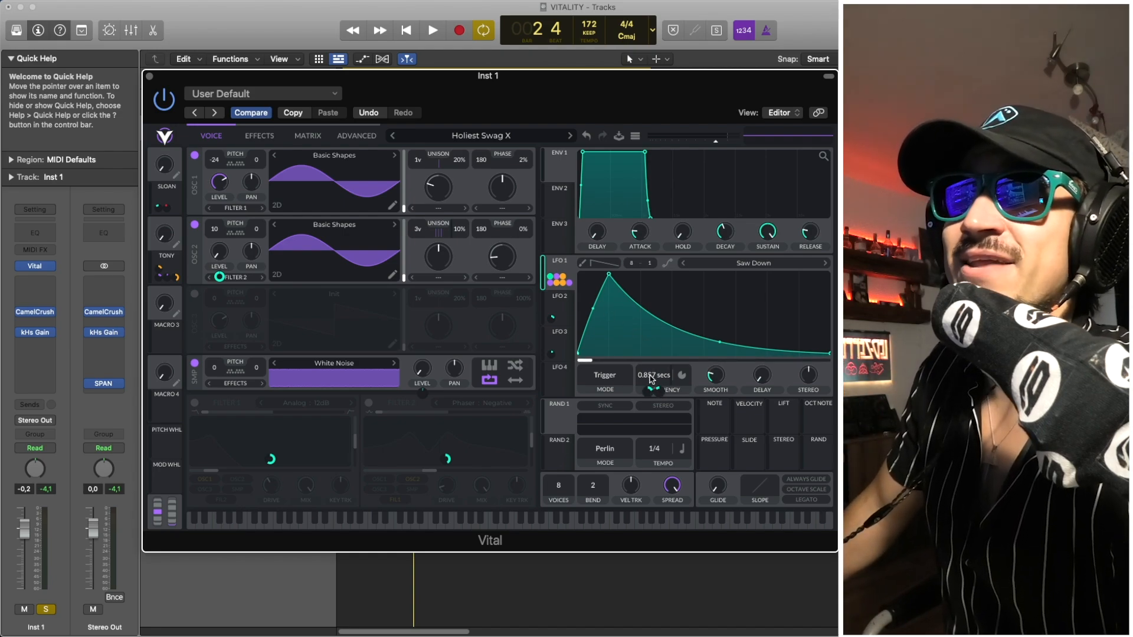
left_click(560, 308)
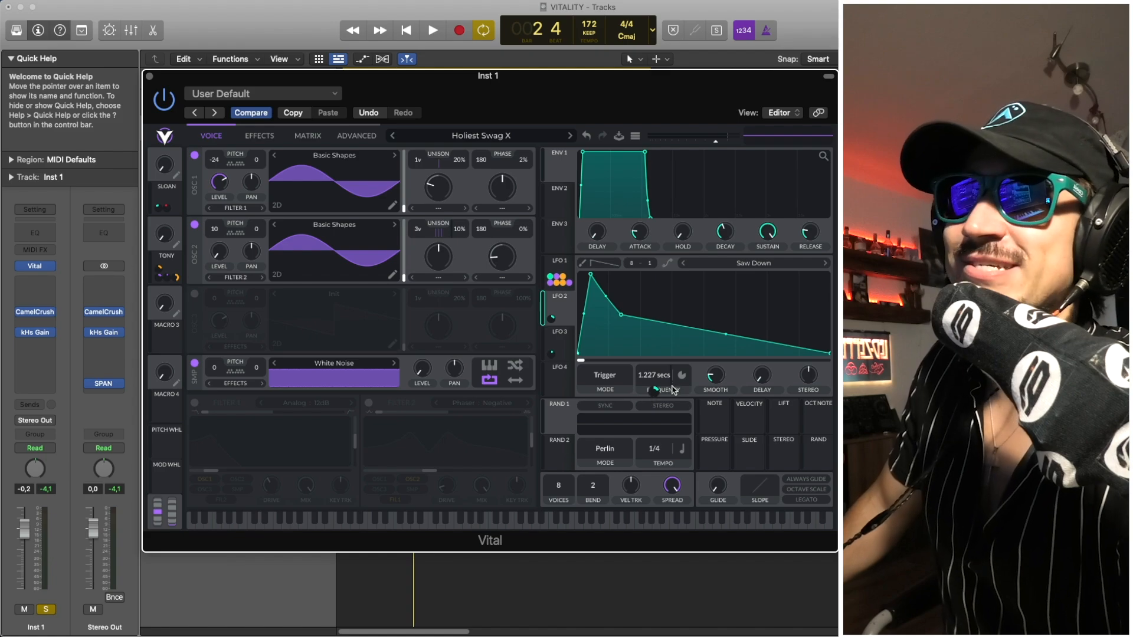
left_click(565, 335)
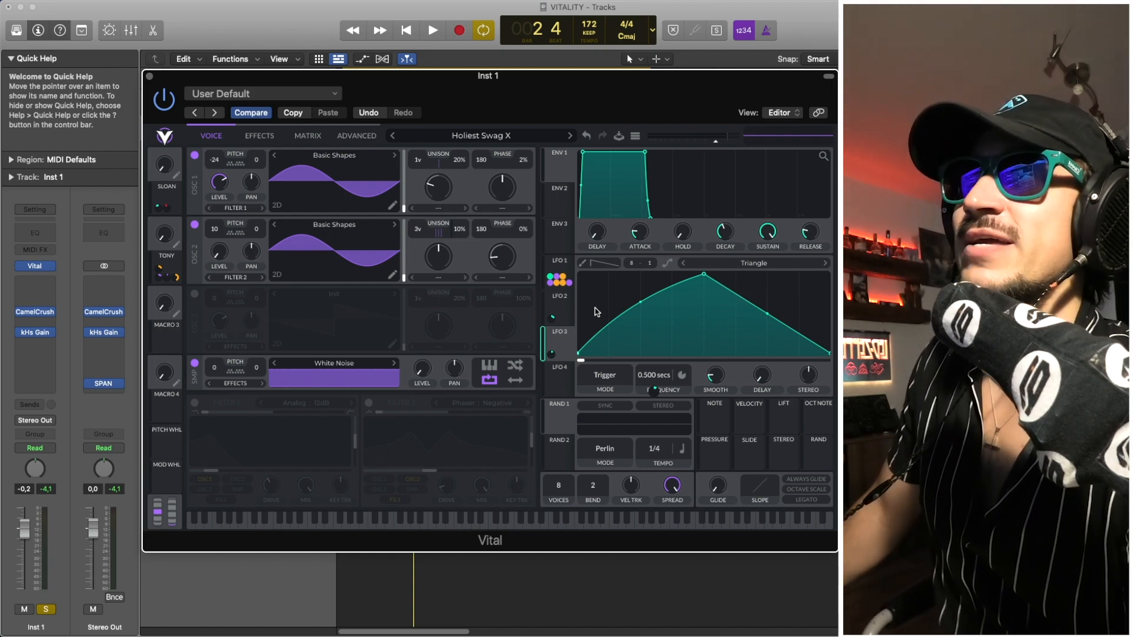
left_click(569, 314)
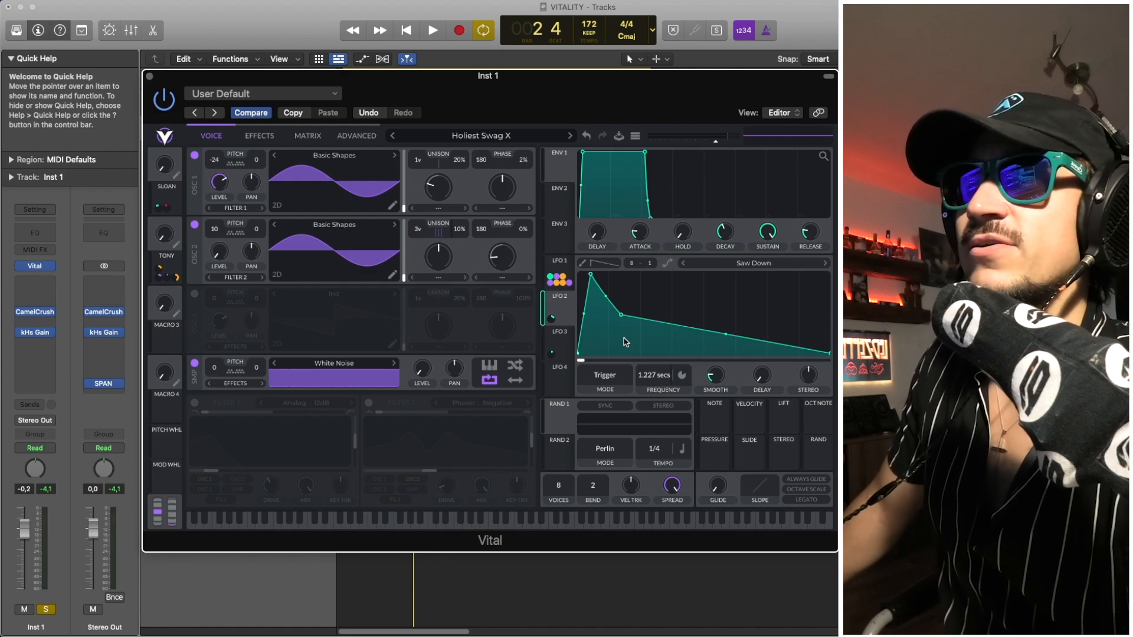
left_click(561, 261)
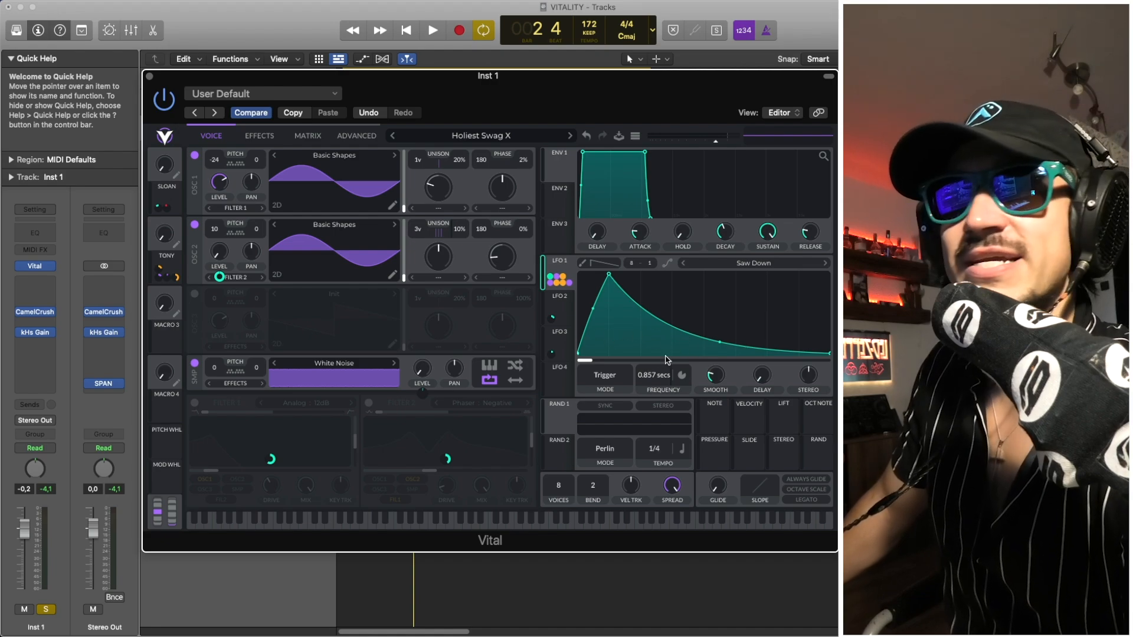
key("space")
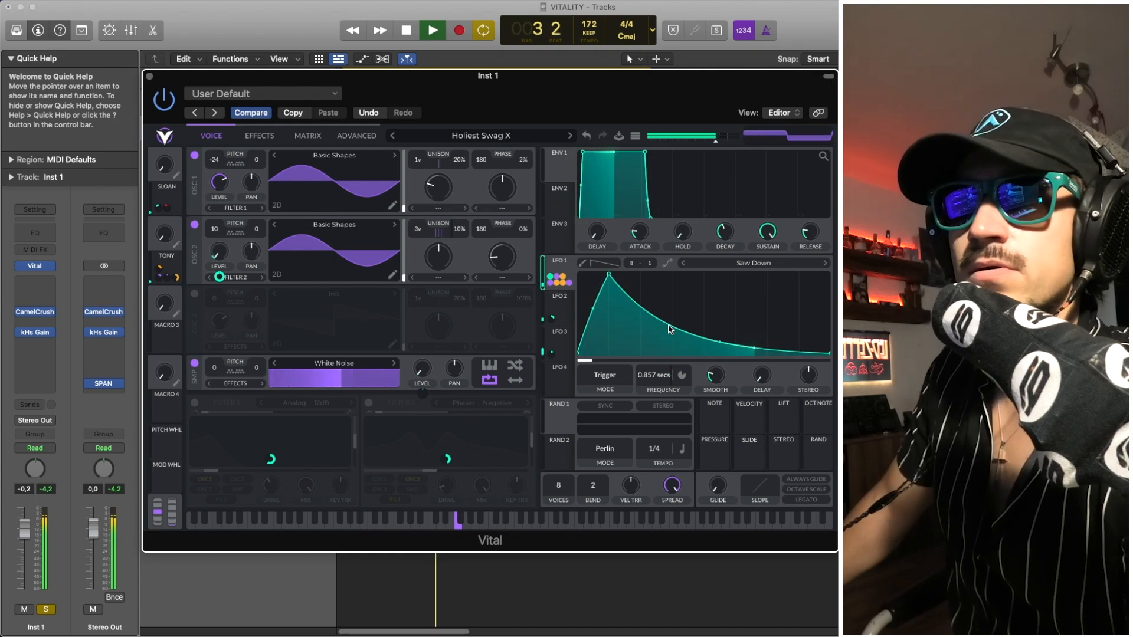
key("space")
left_click(562, 308)
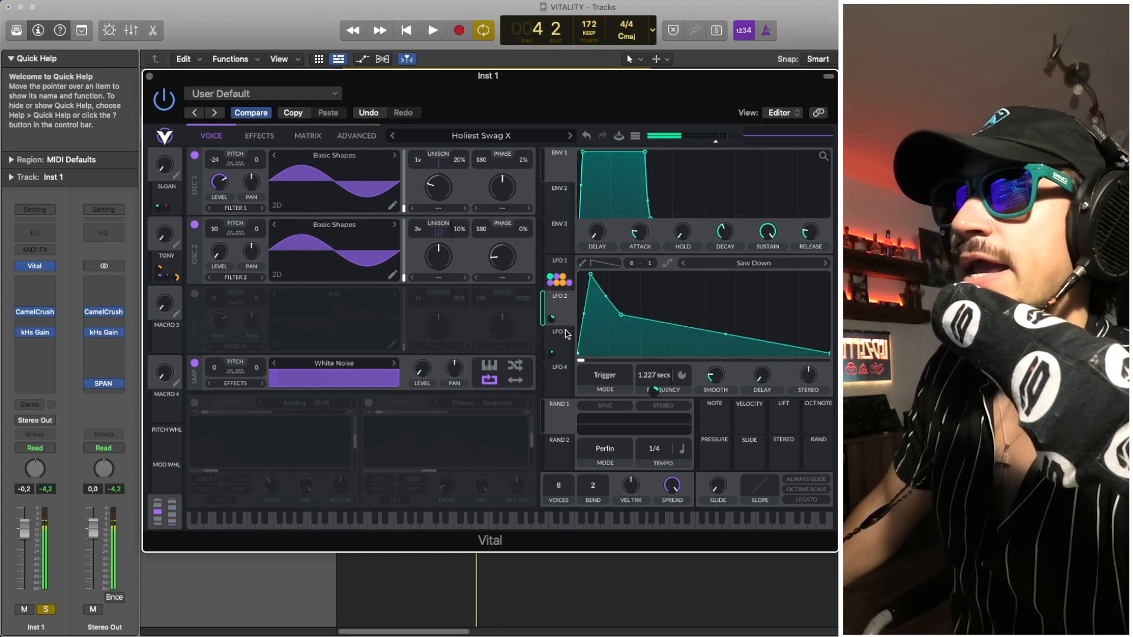
left_click(564, 332)
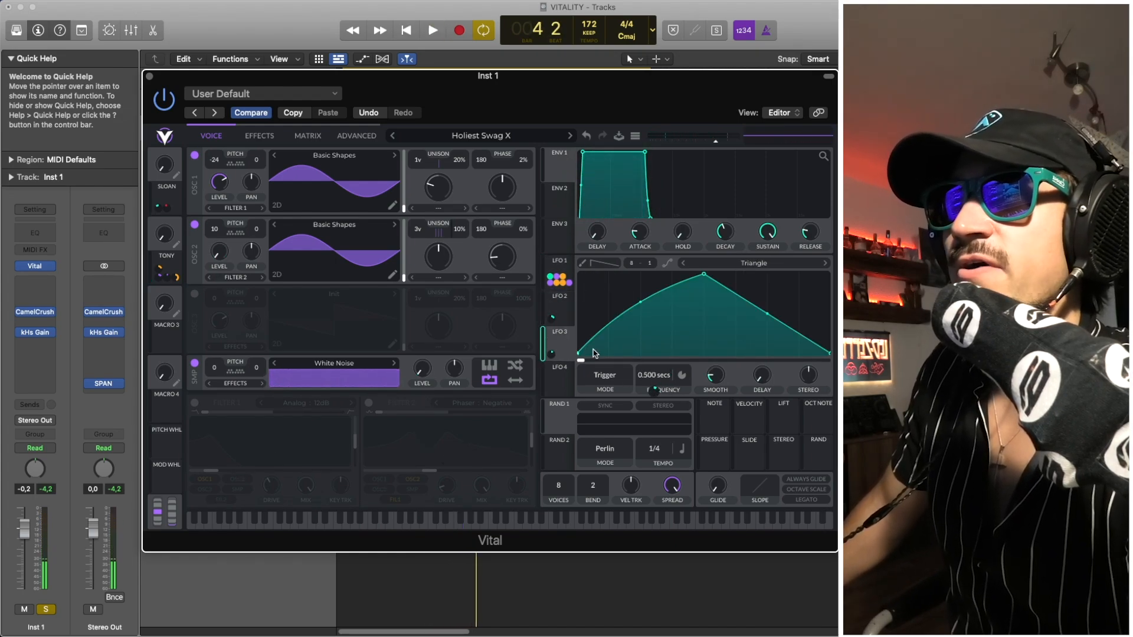
left_click(566, 310)
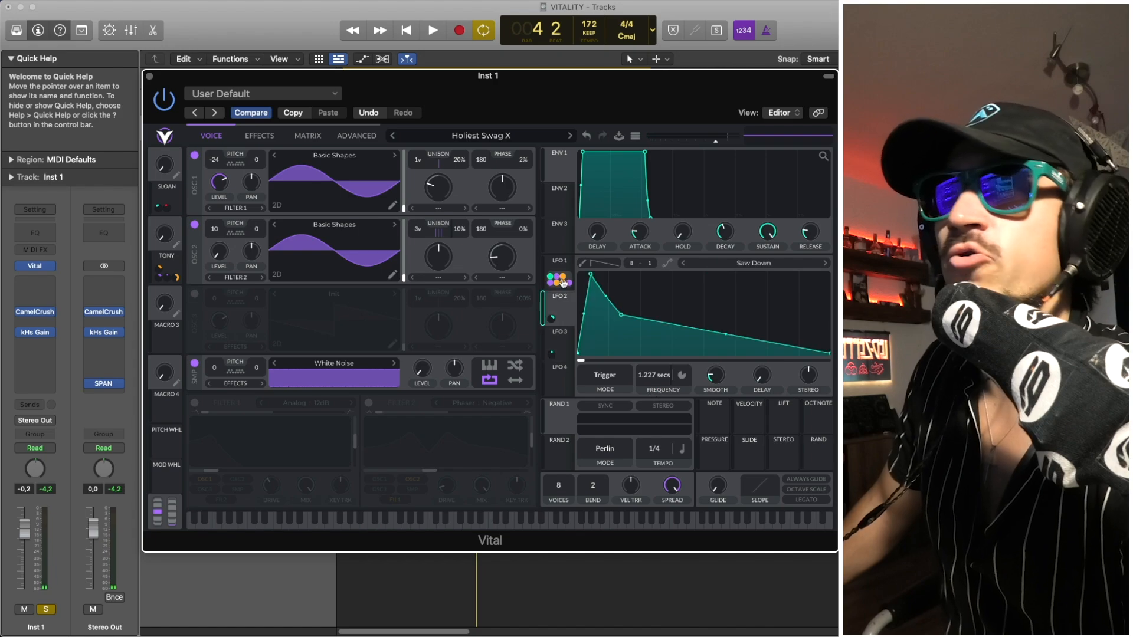
left_click(563, 268)
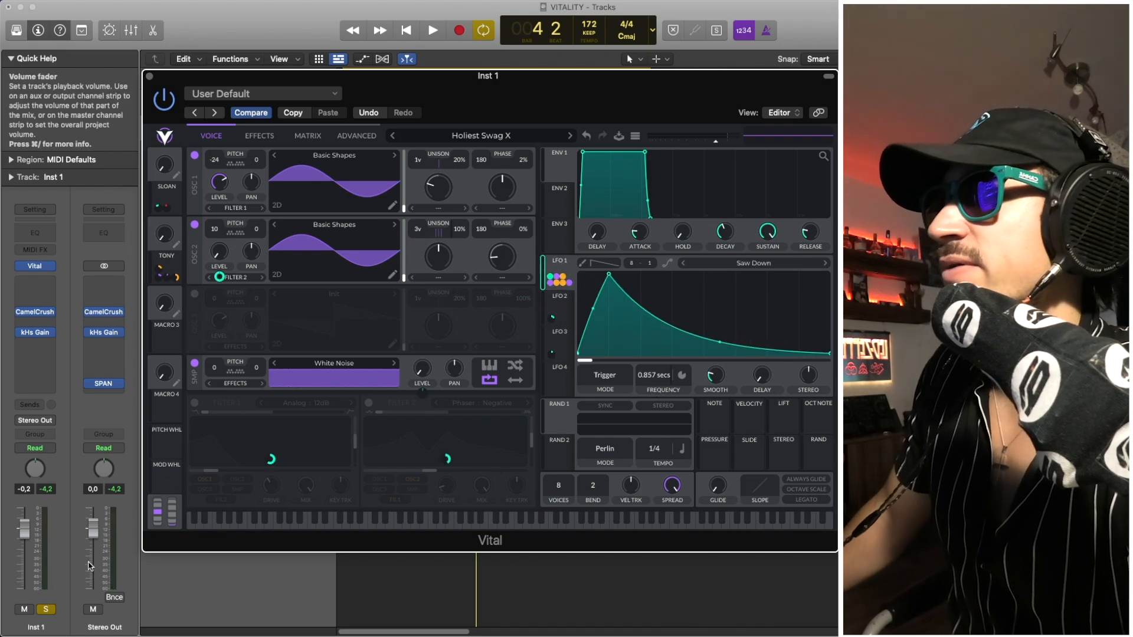
- Turn off solo on the Inst 1 track
left_click(46, 609)
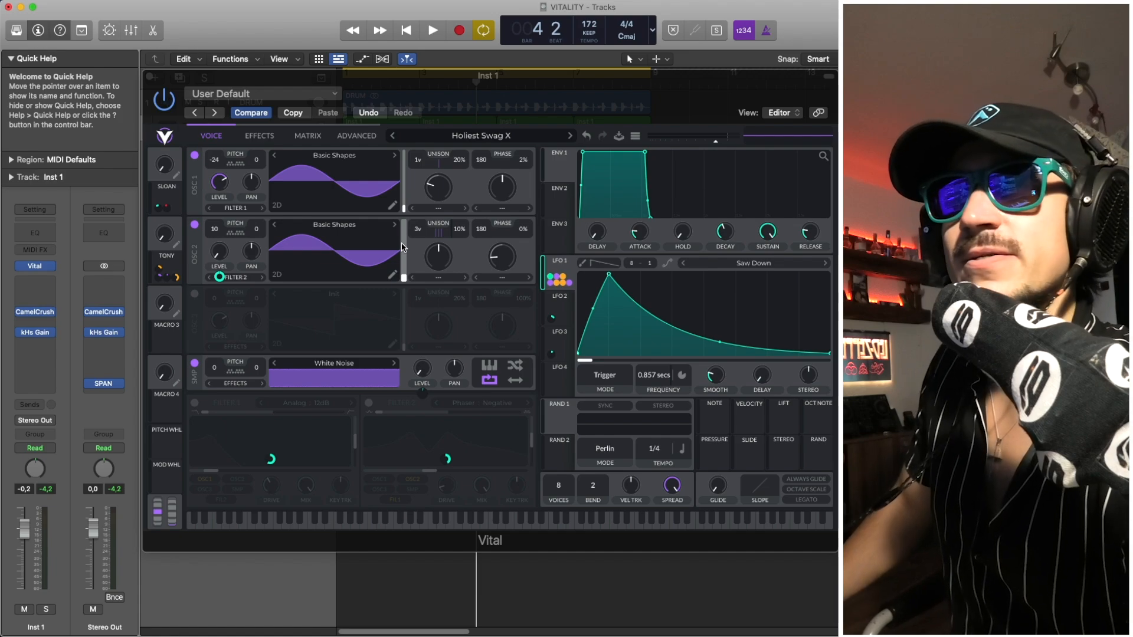
- Play the patch together with the other tracks, then solo the Inst 1 track and play it alone
key("space")
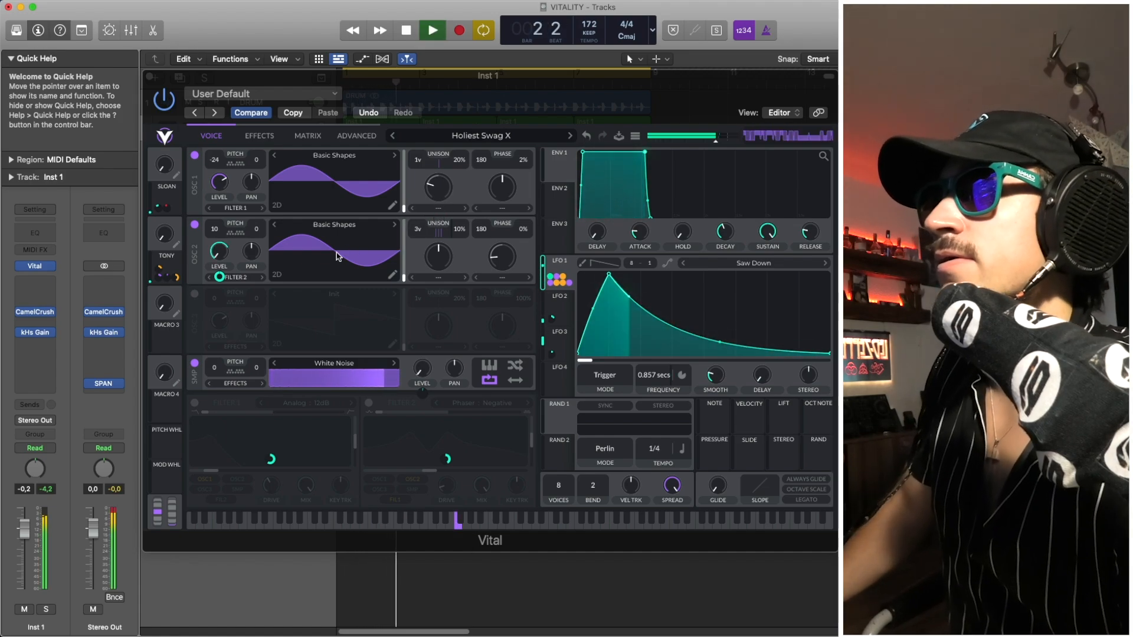
key("space")
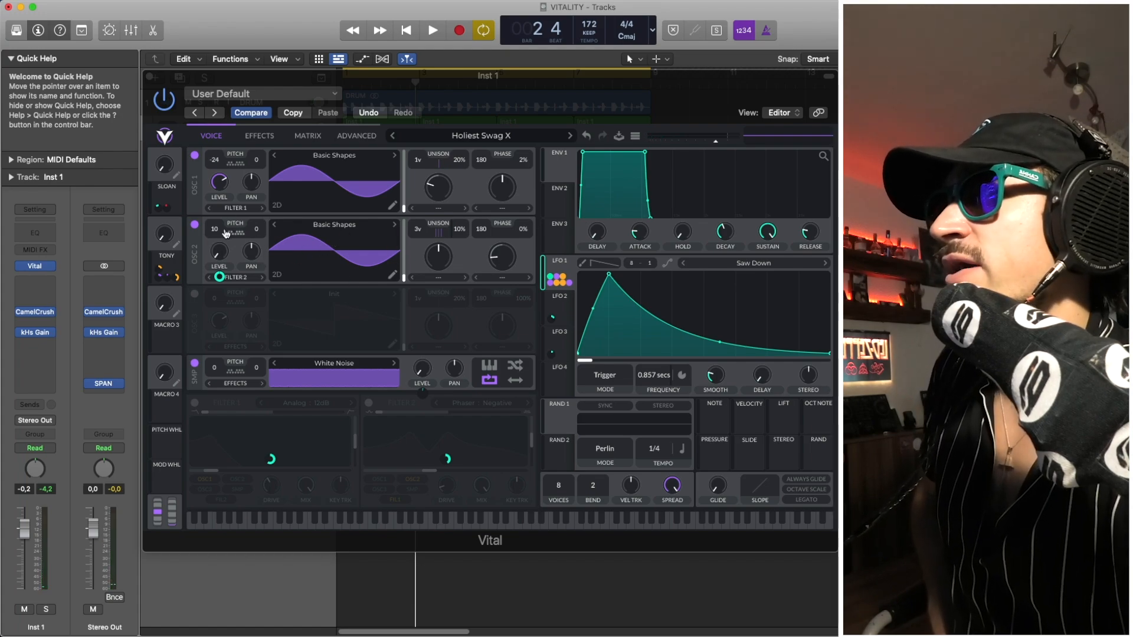
key("s")
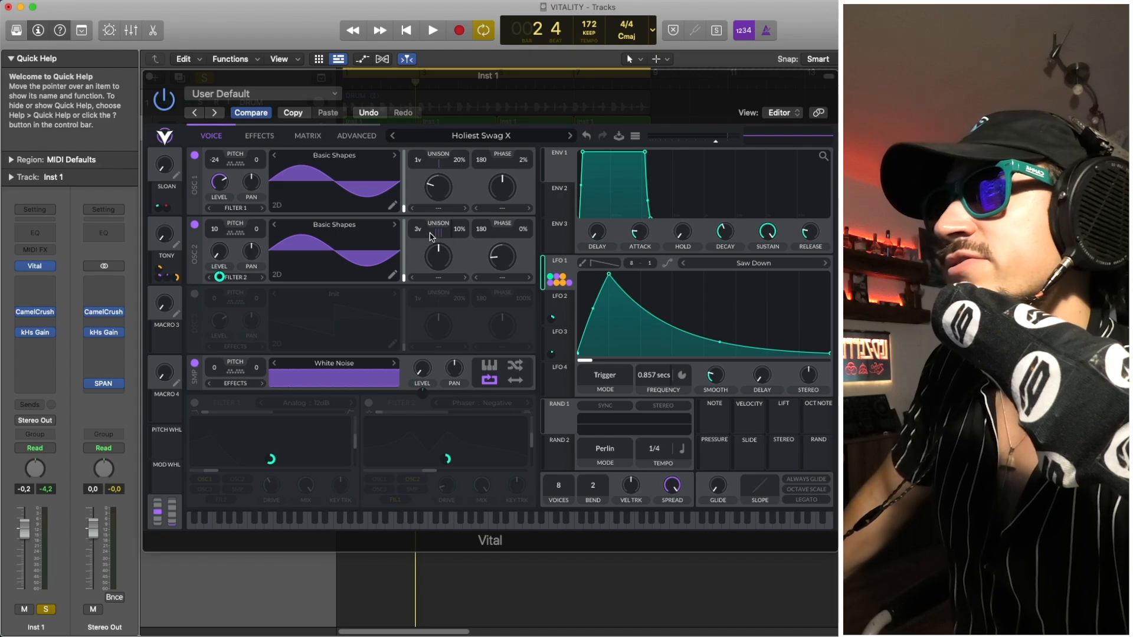
left_click_drag(418, 229, 422, 246)
key("space")
key("space")
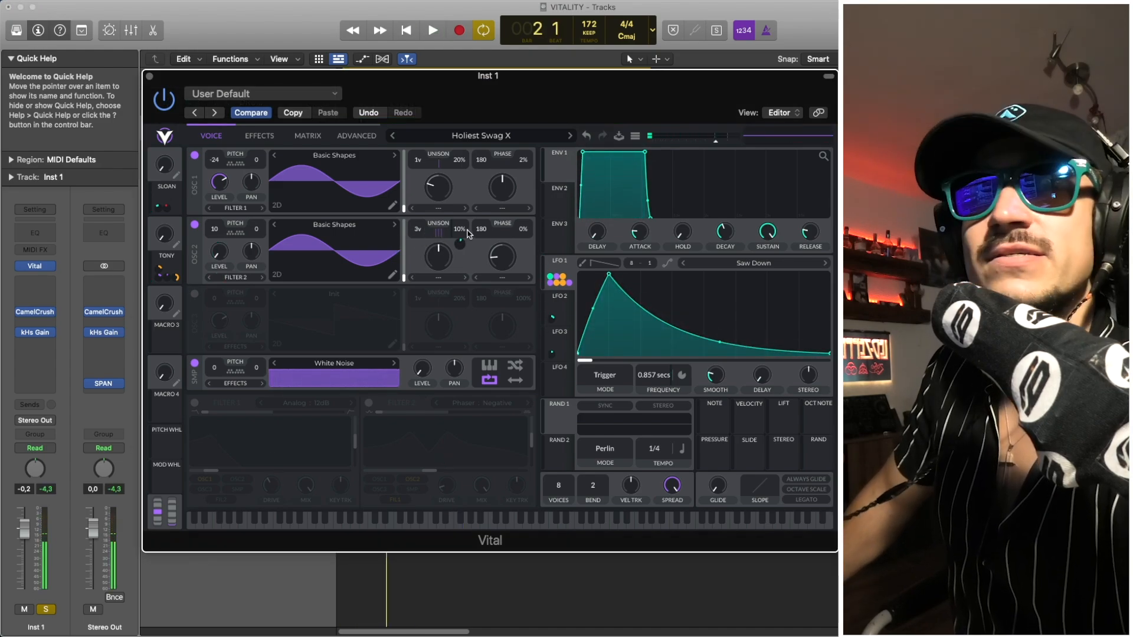
- Switch Filter 1 back on in the voice section and play the patch through it
left_click(195, 404)
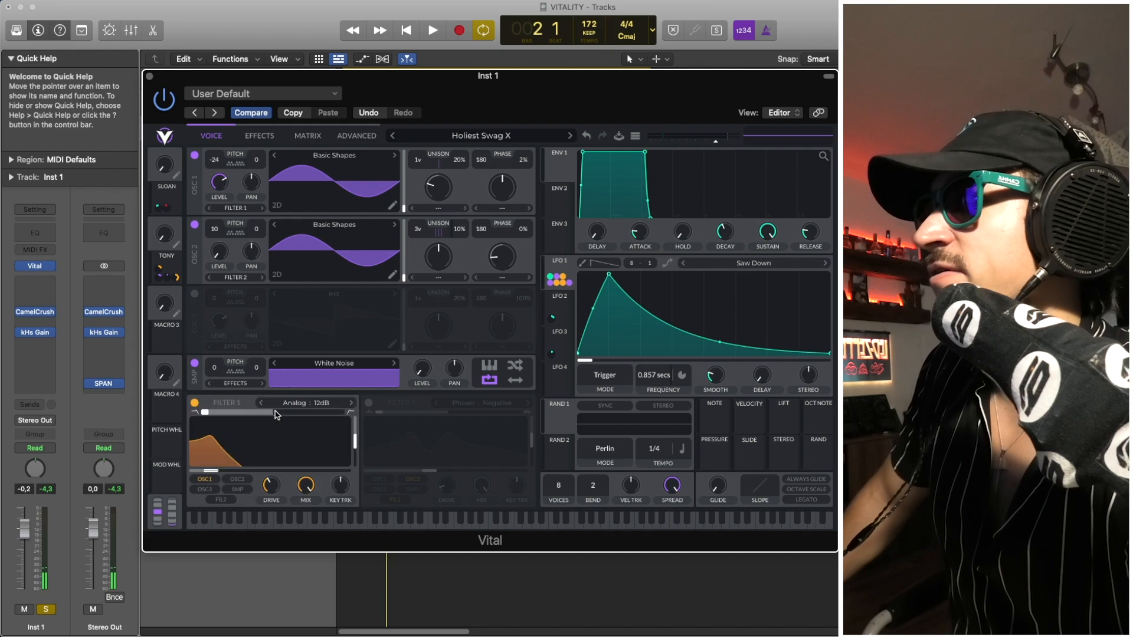
key("space")
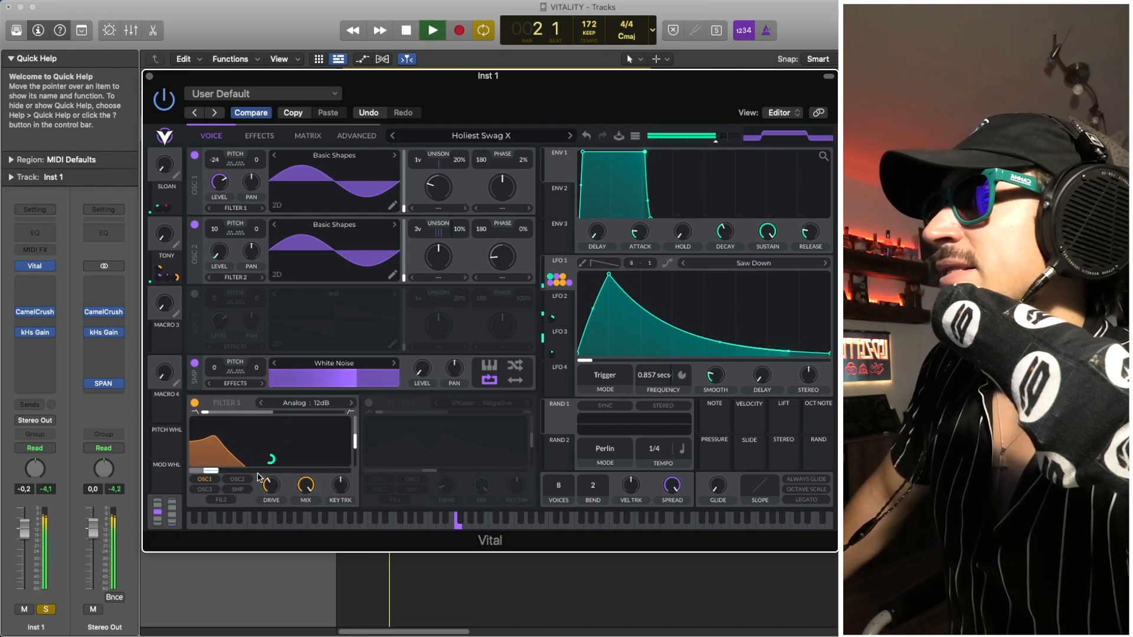
key("space")
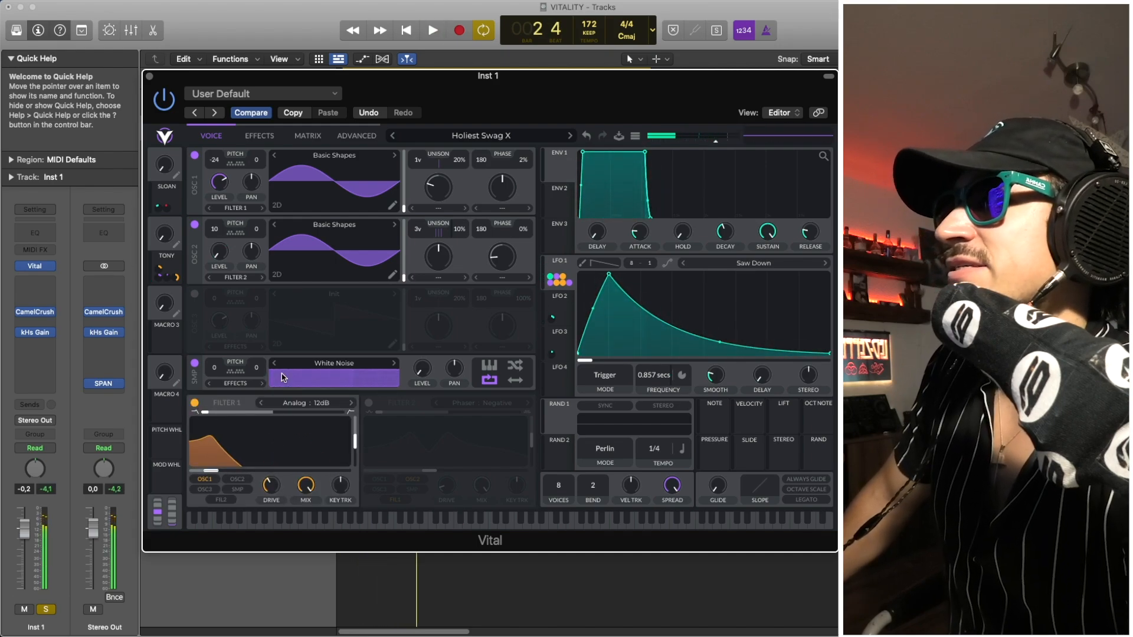
- Compare oscillator 1 alone through Filter 1, with oscillator 2 switched off, against both oscillators switched on
left_click(195, 225)
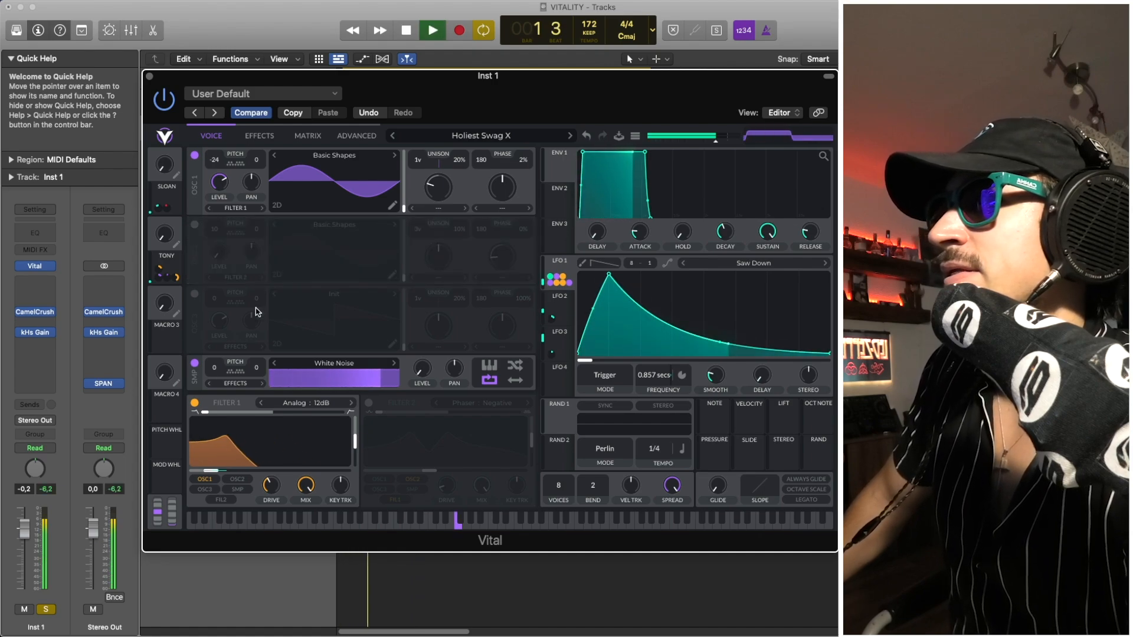
key("space")
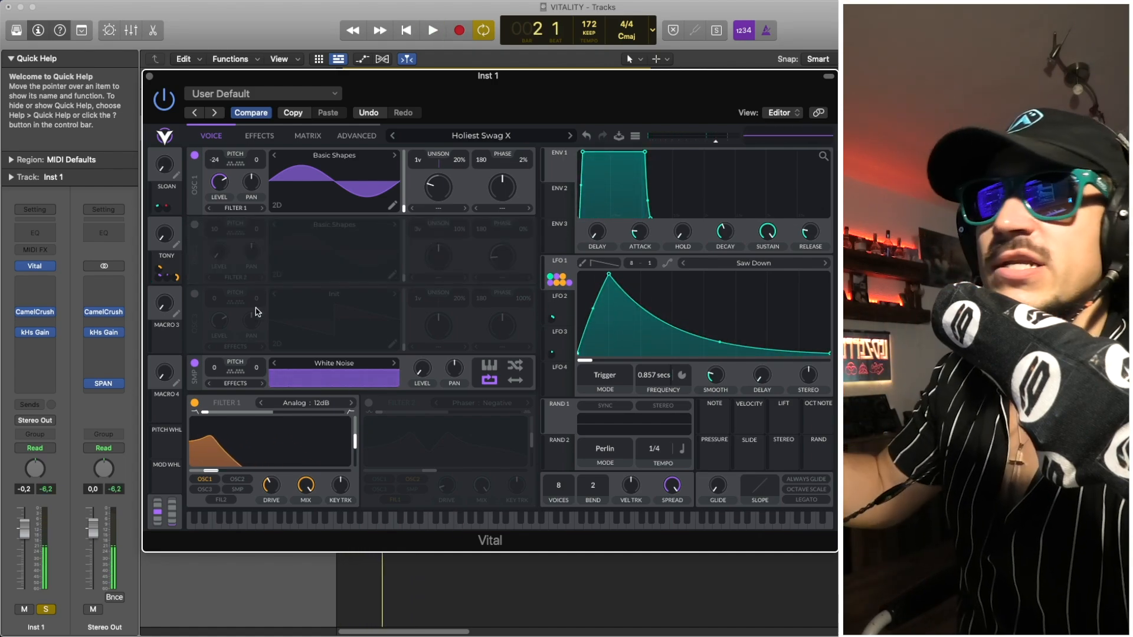
left_click(194, 226)
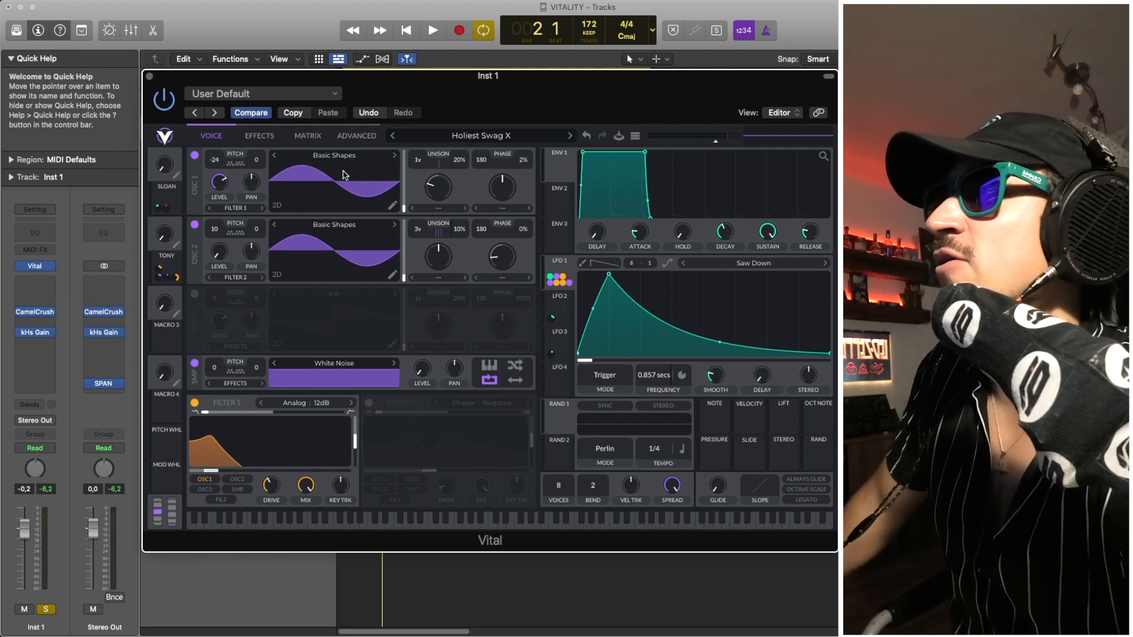
key("space")
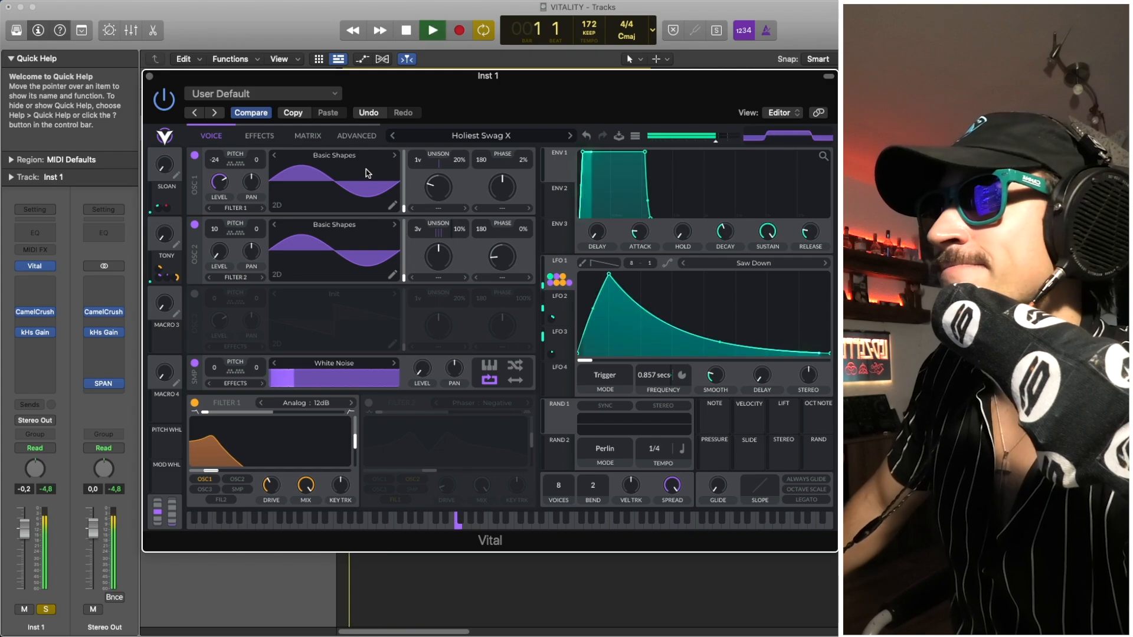
- Switch Filter 2 back on in the voice section and play the patch with both filters active
left_click(367, 403)
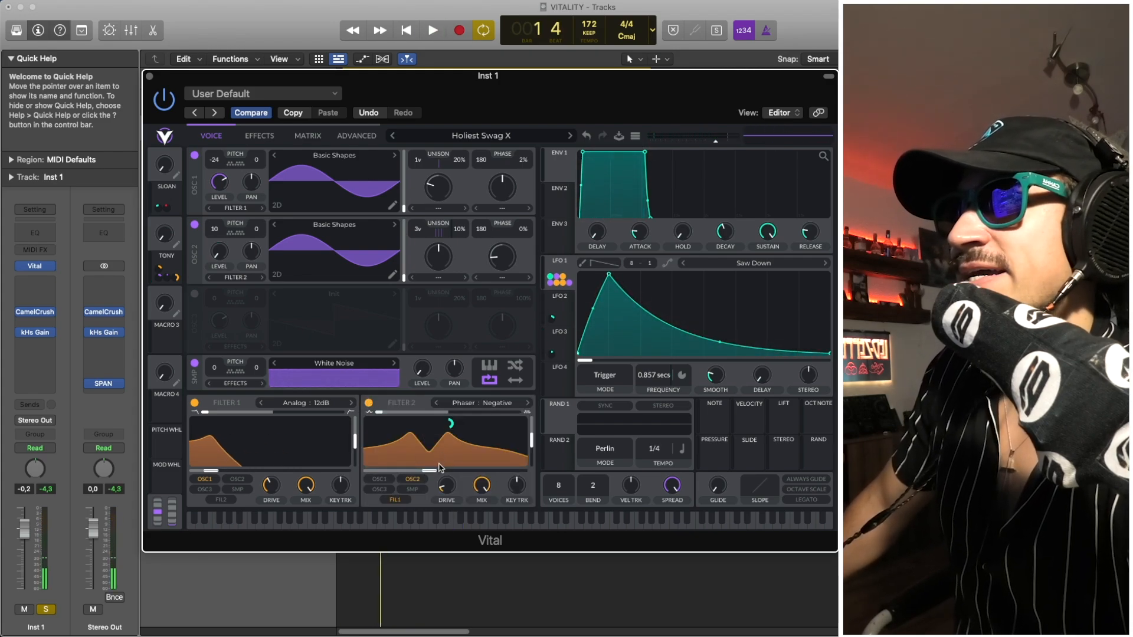
left_click_drag(440, 468, 445, 461)
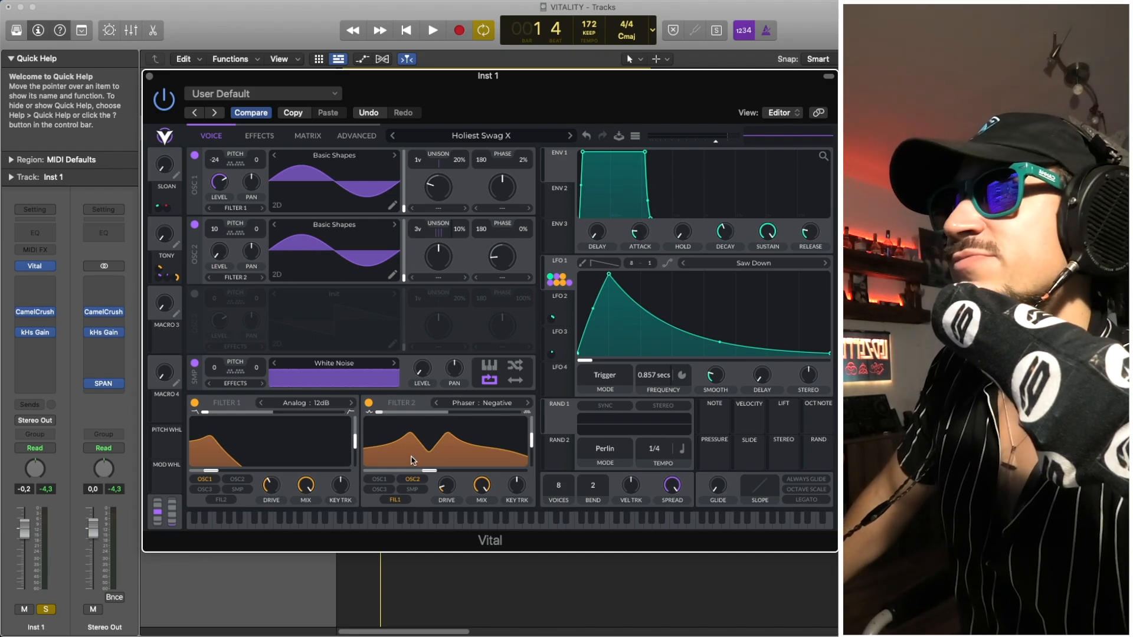
key("space")
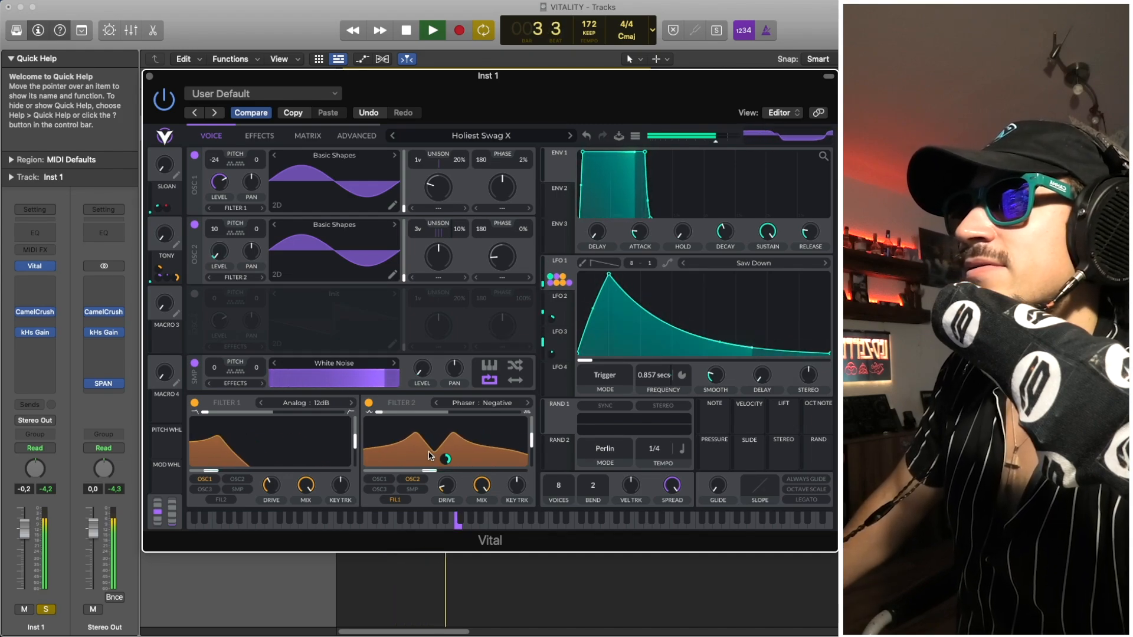
key("space")
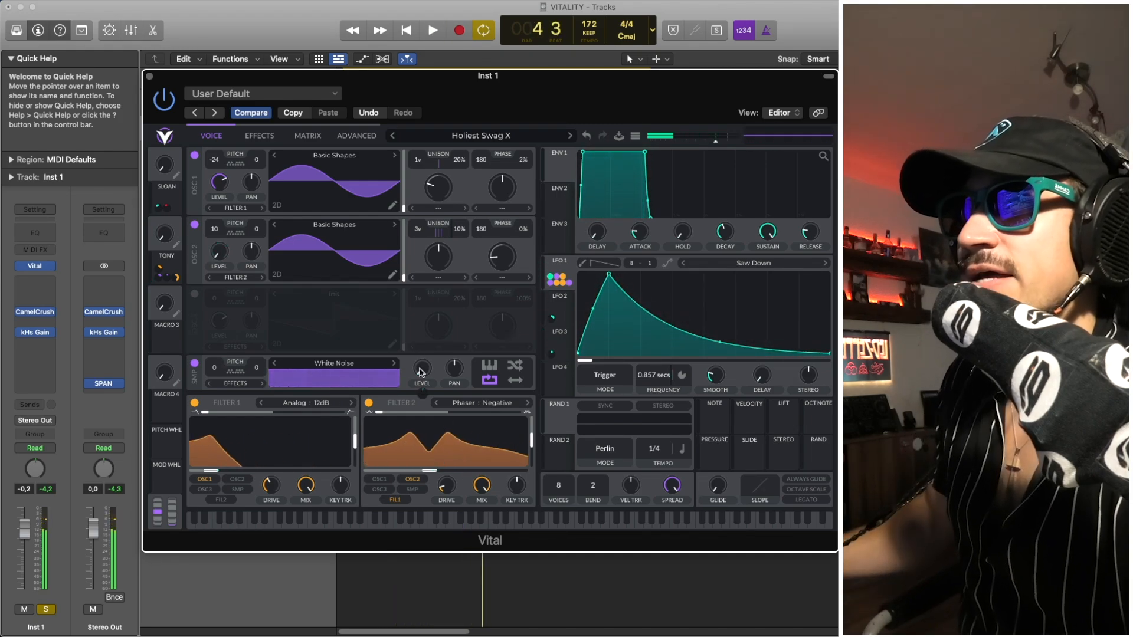
- Check the LFO 1 modulation amount on the White Noise sample's level and play the patch
mouse_move(426, 393)
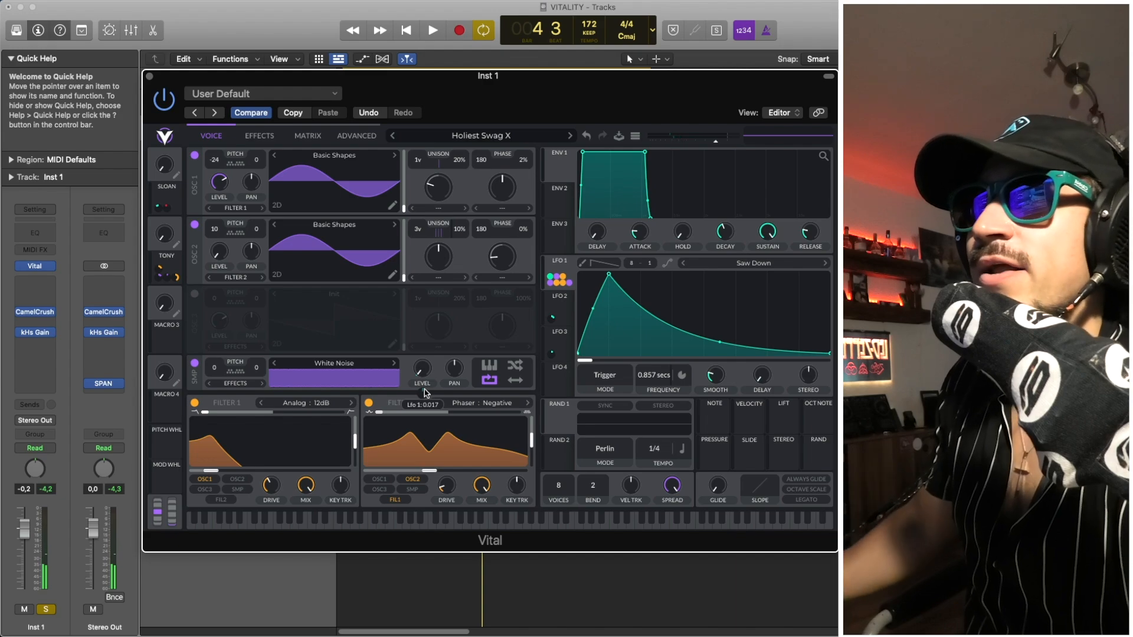
key("space")
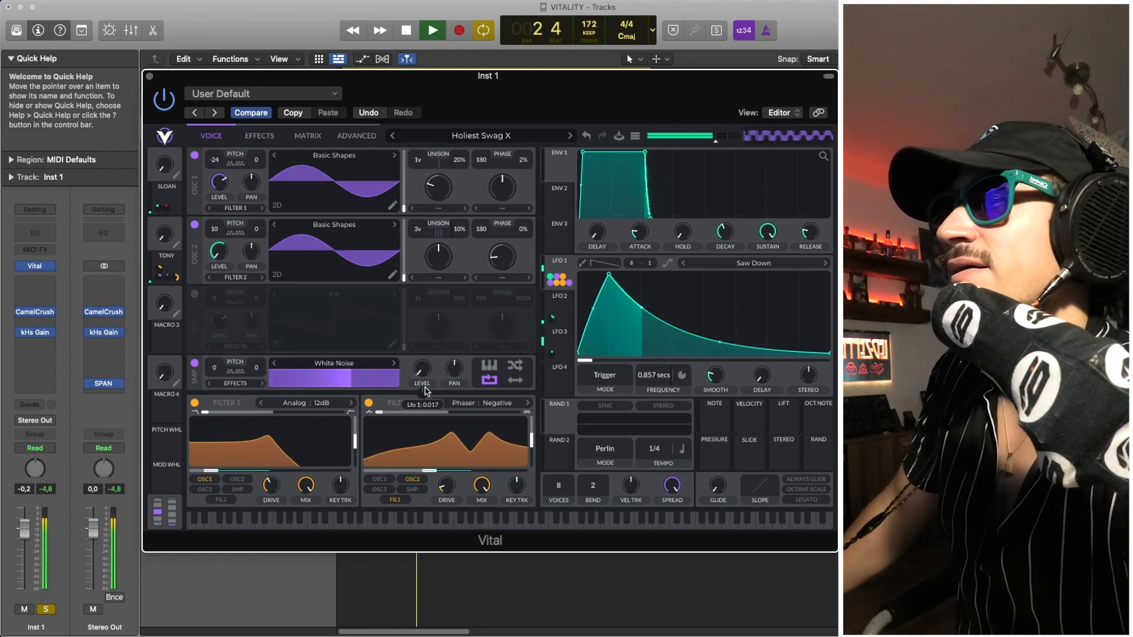
key("space")
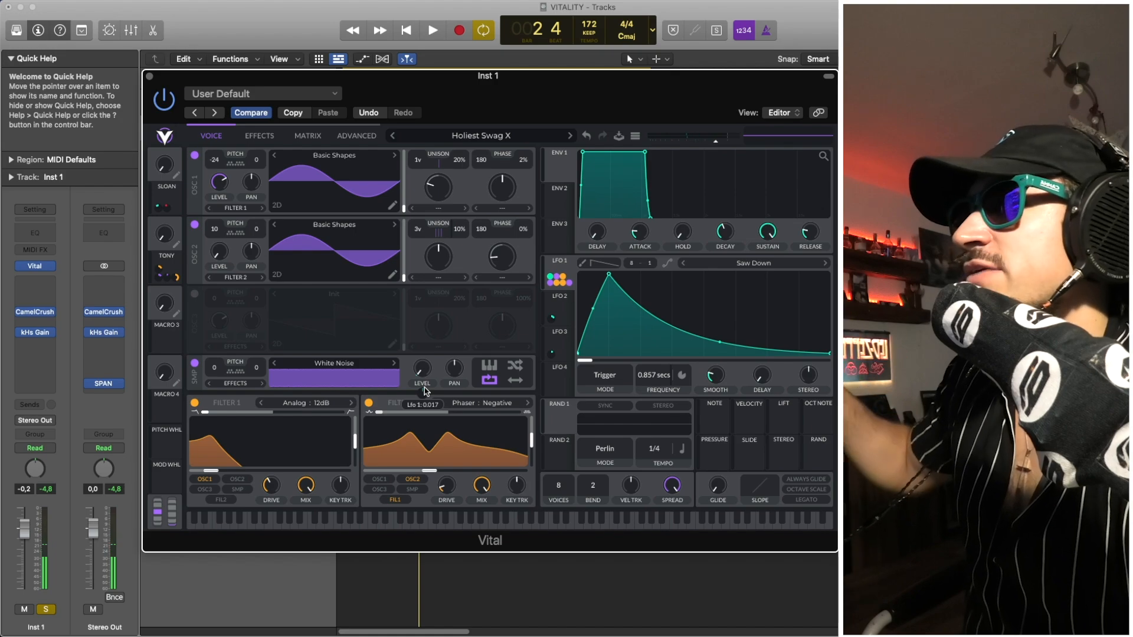
- Switch on the Filter effect in the effects section, check the LFO 1 amount on its cutoff, and play the patch
left_click(266, 140)
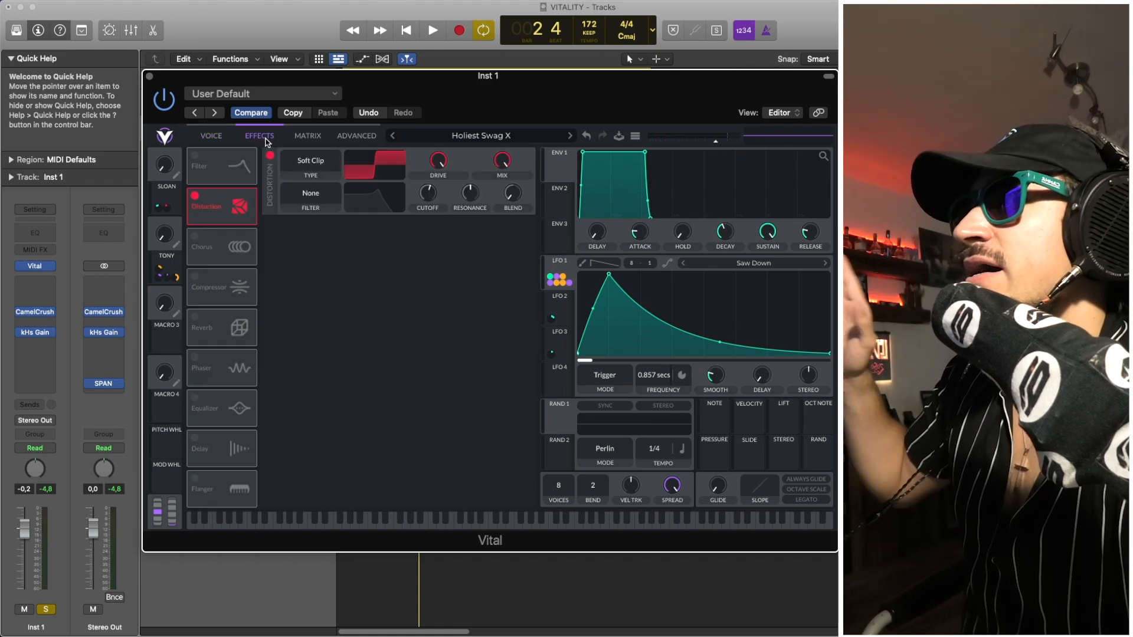
left_click(195, 157)
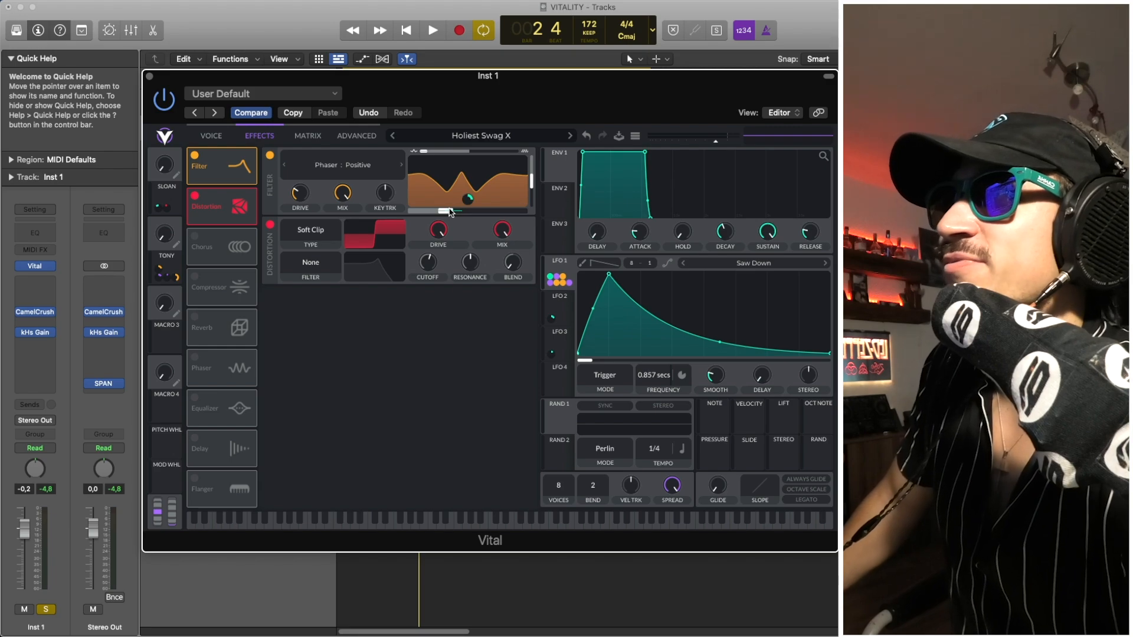
left_click_drag(449, 208, 465, 207)
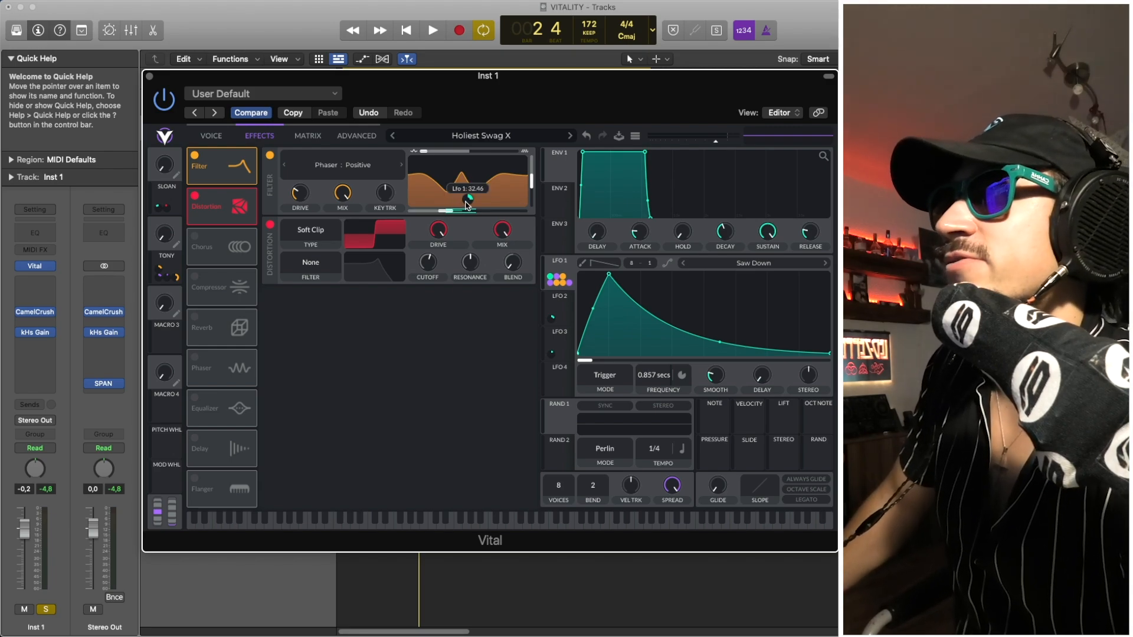
key("space")
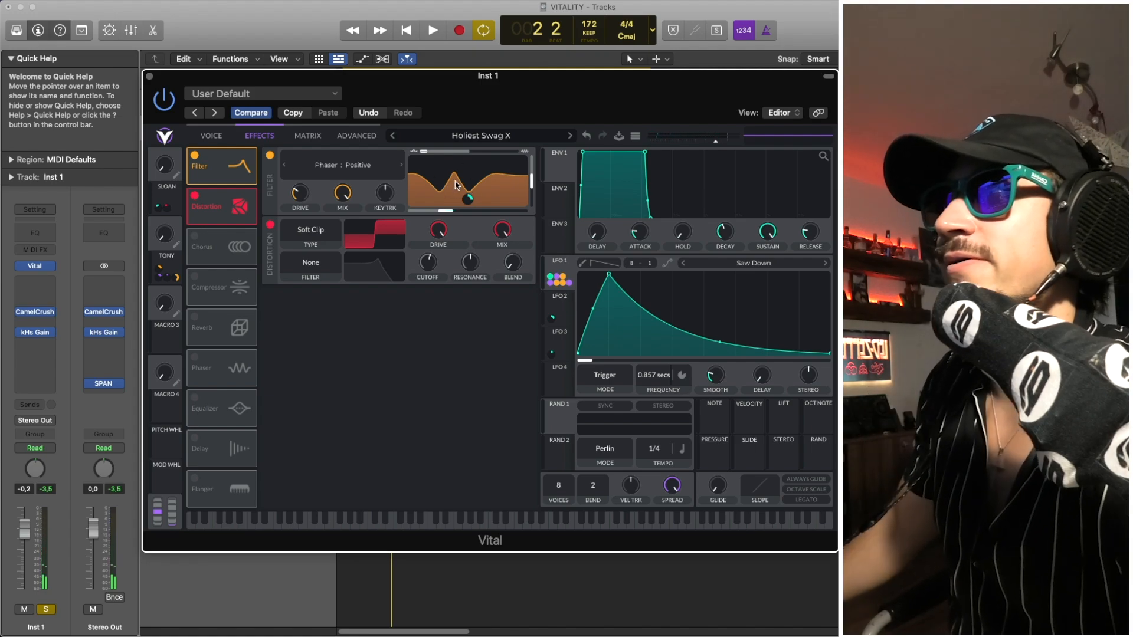
key("space")
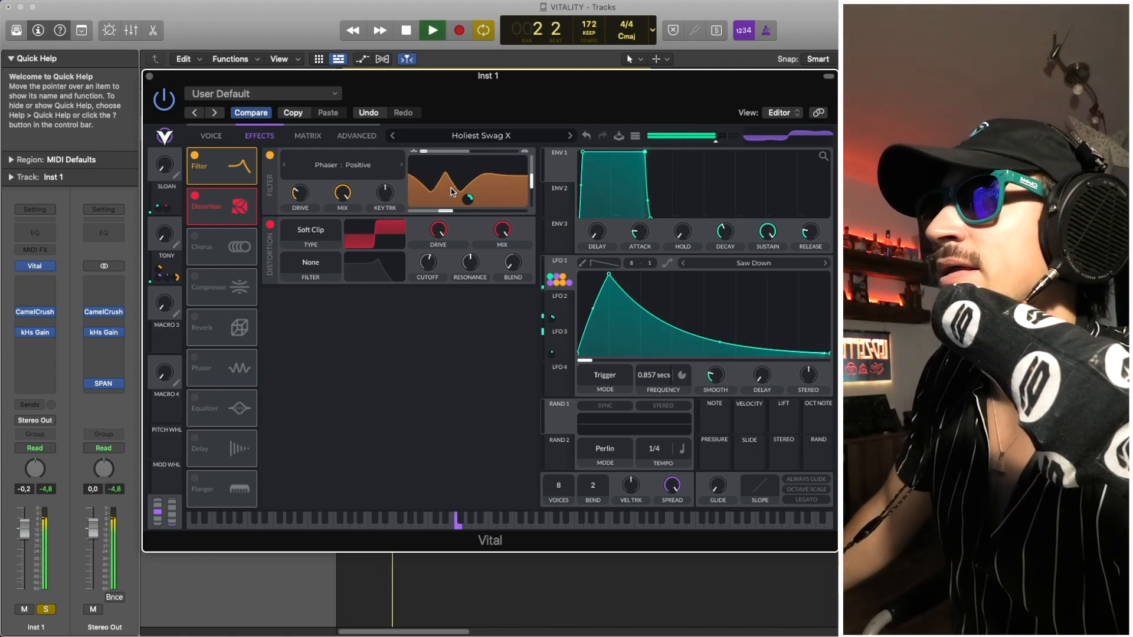
key("space")
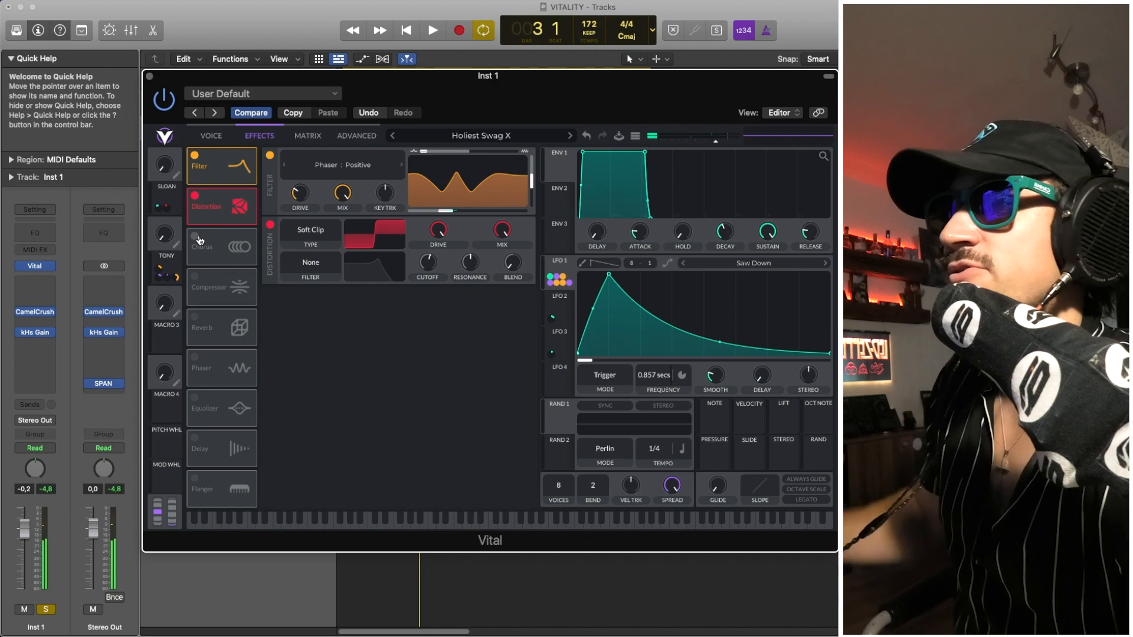
- Switch on the Chorus effect after the Distortion and play the patch with it
left_click(213, 137)
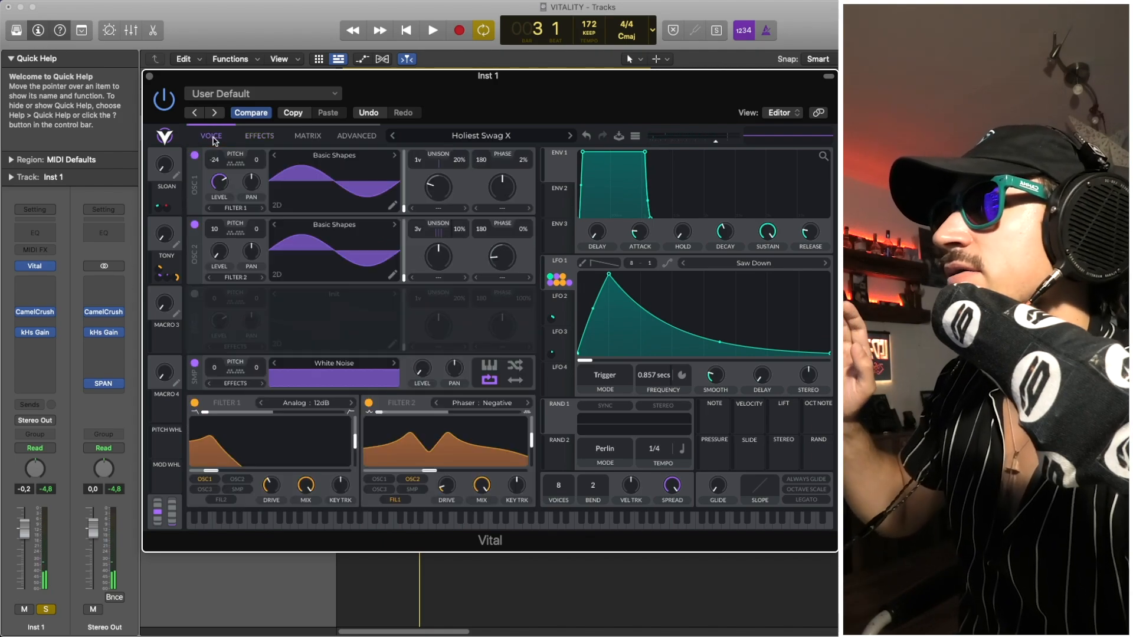
left_click(250, 138)
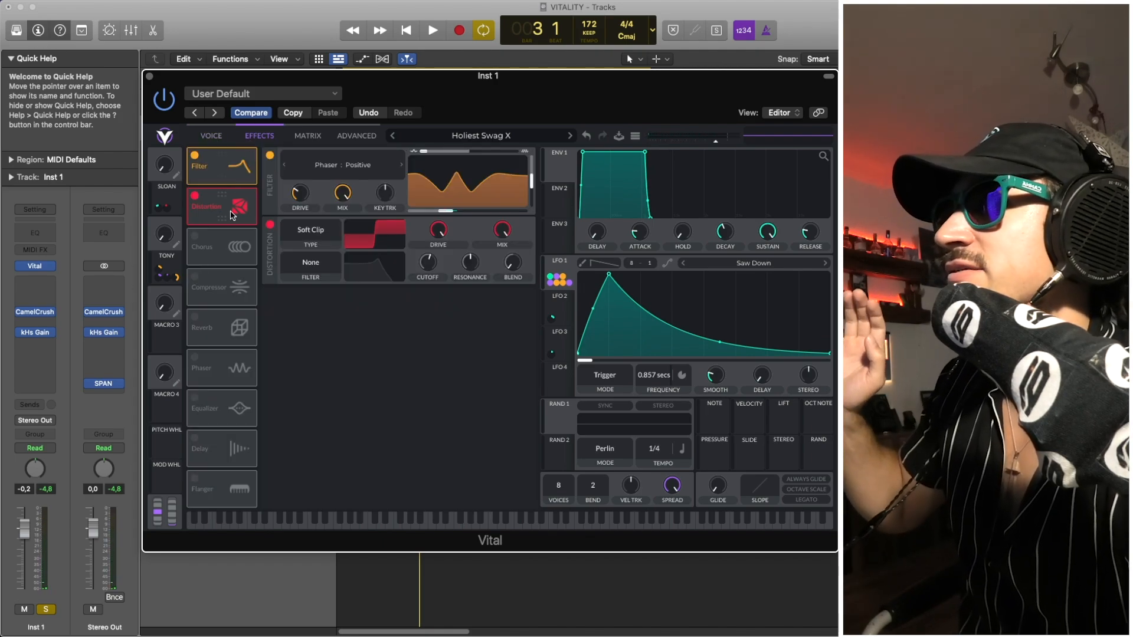
left_click(195, 235)
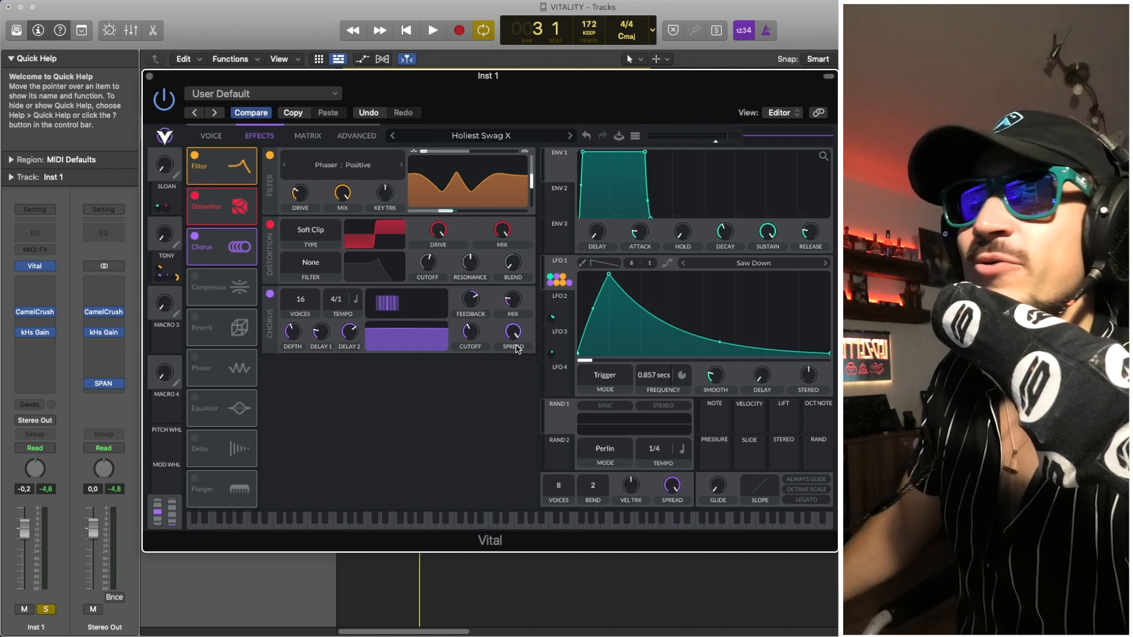
key("space")
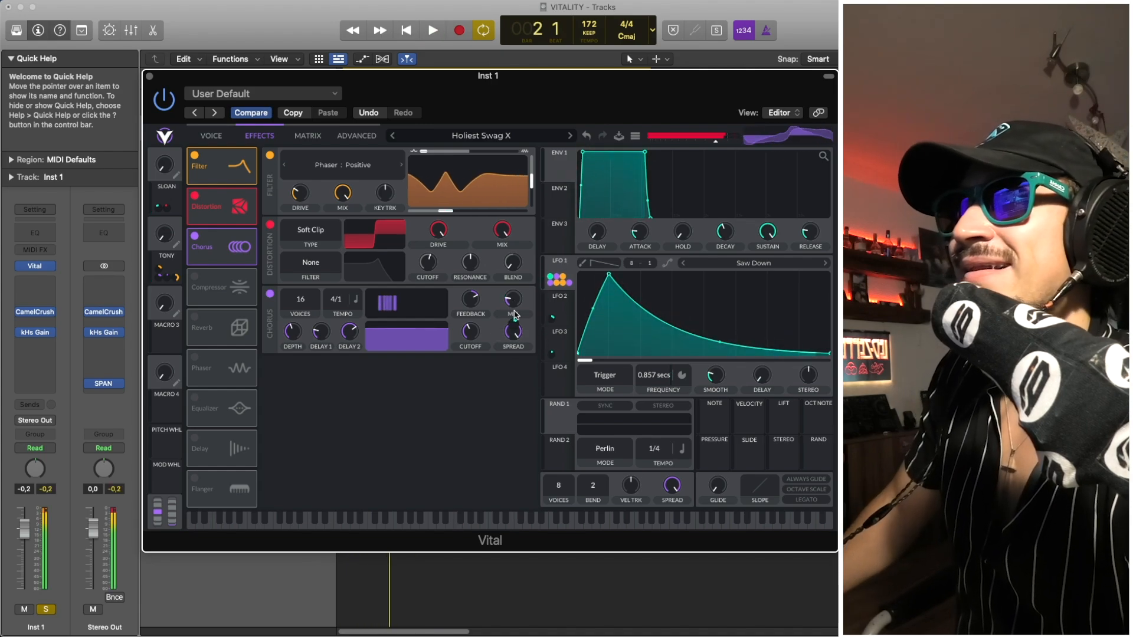
key("space")
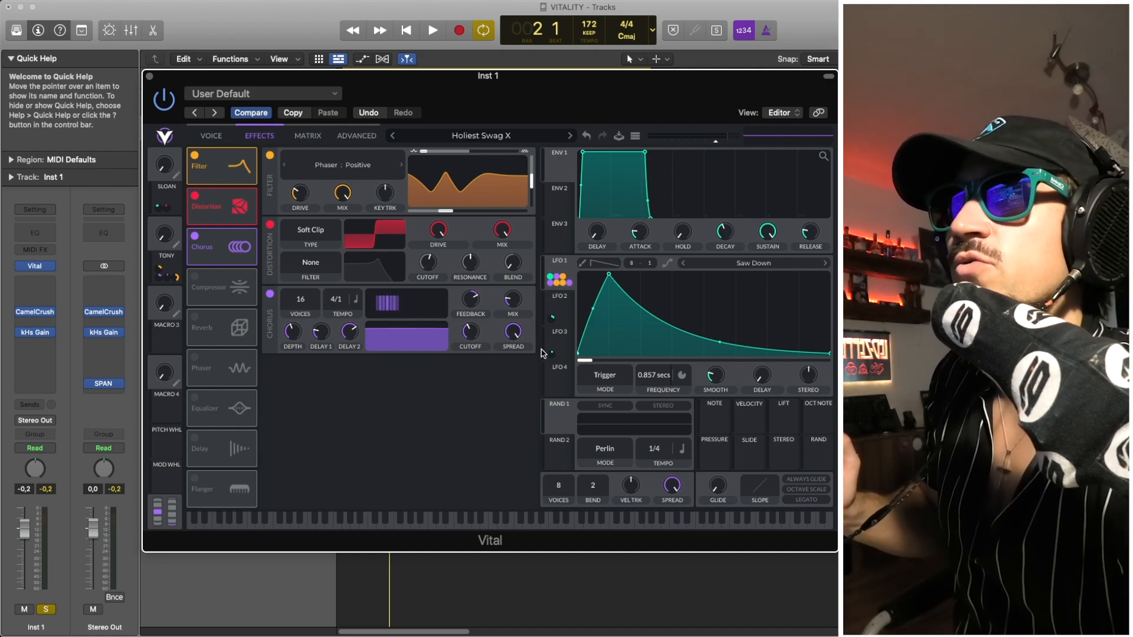
- Compare the curves, frequencies and modulation targets of LFO 1, LFO 2 and LFO 3, and play the patch with LFO 1 shown
left_click(561, 340)
left_click(564, 295)
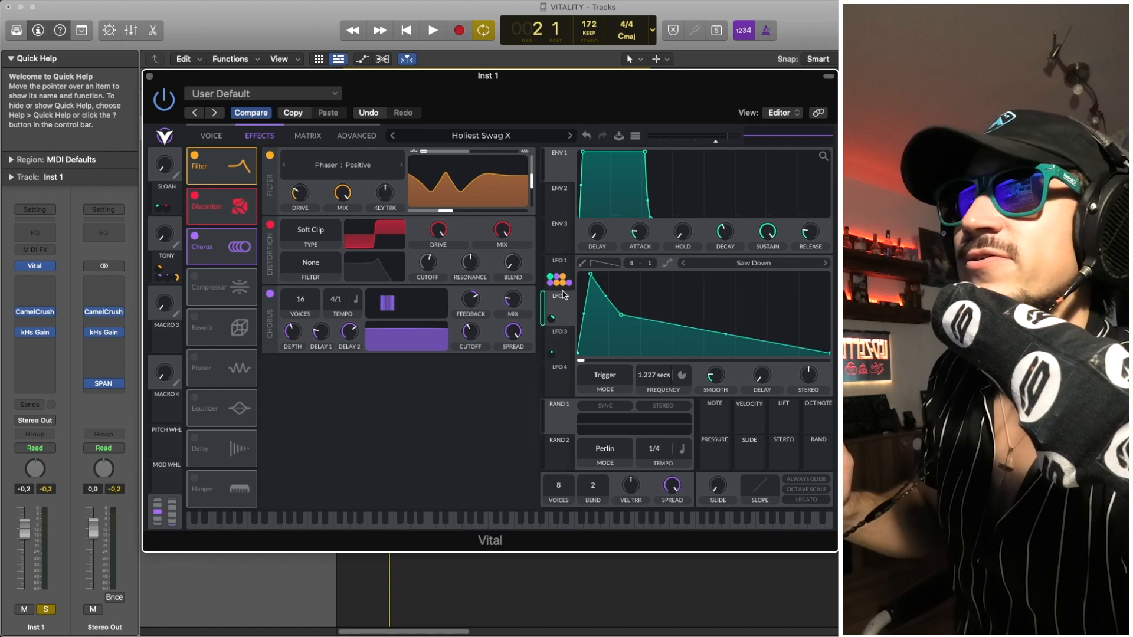
left_click(561, 267)
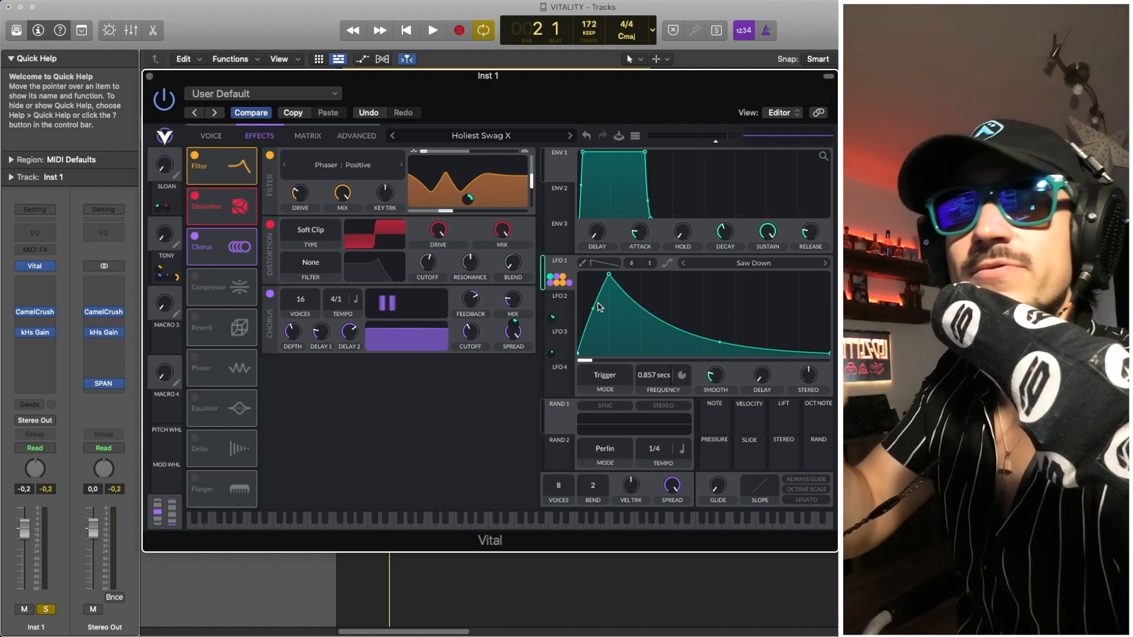
left_click(563, 307)
left_click(561, 340)
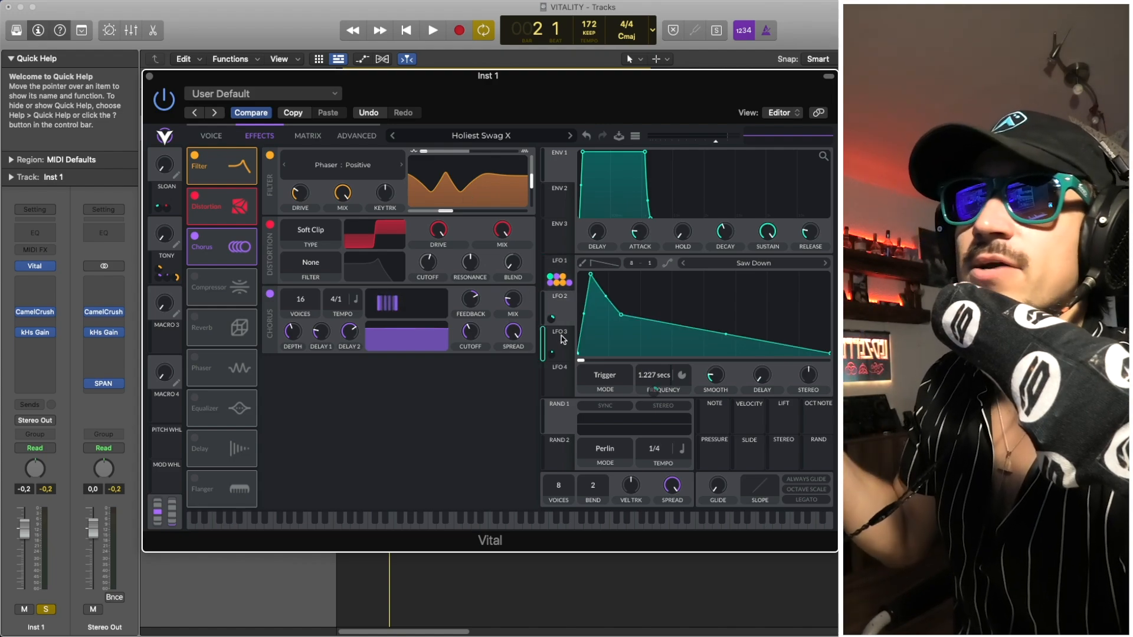
left_click(569, 309)
left_click(570, 330)
left_click(569, 310)
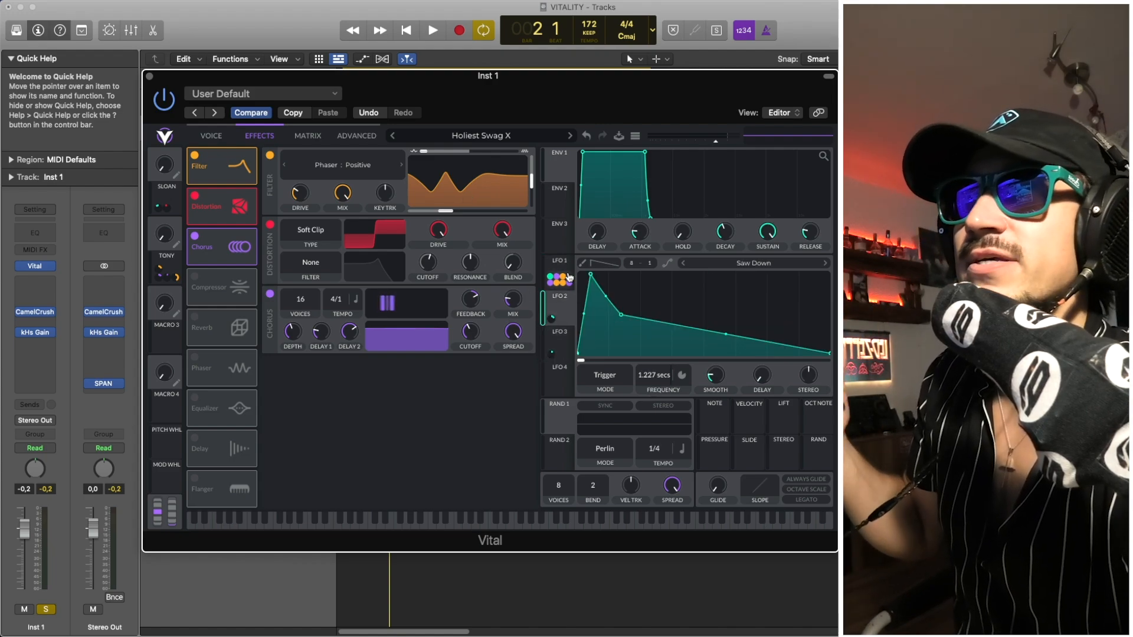
left_click(563, 264)
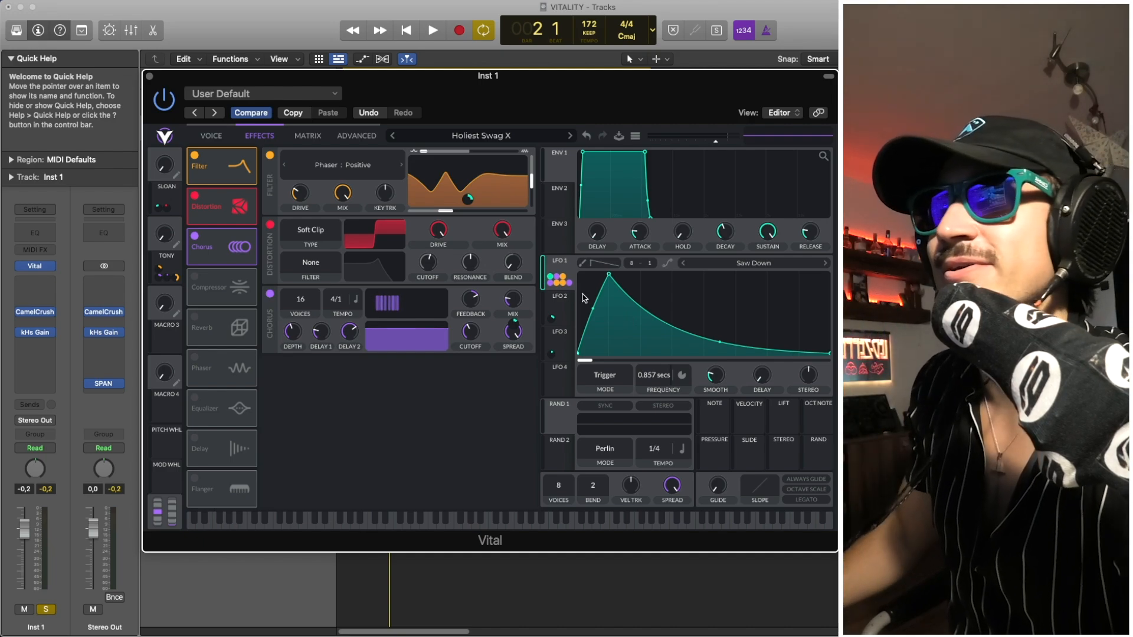
key("space")
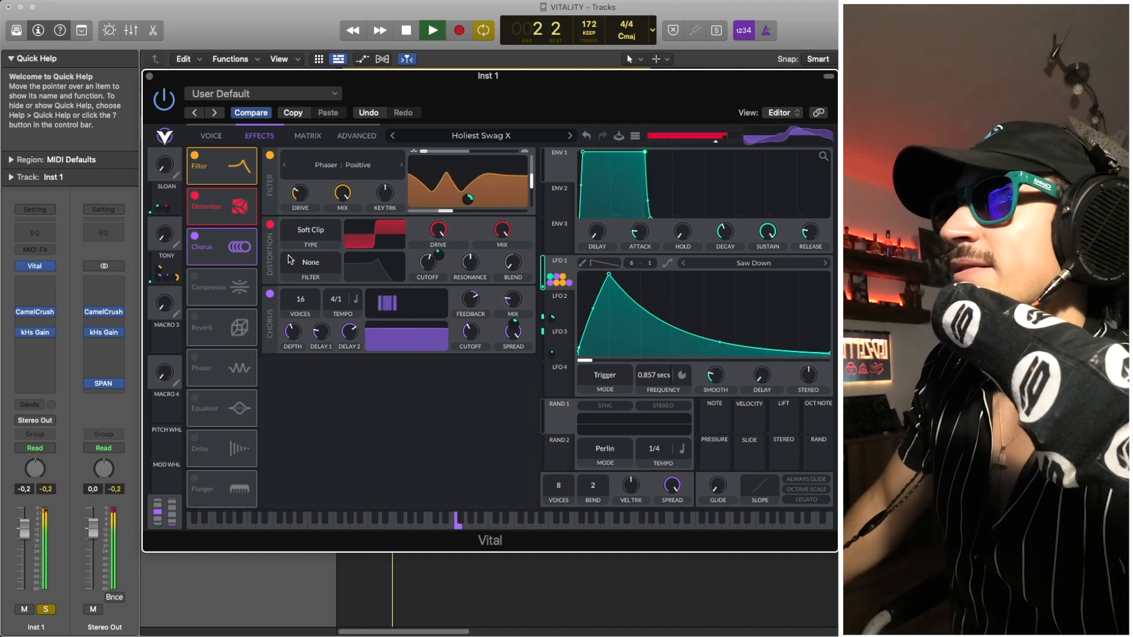
- Switch on the multiband Compressor effect after the Chorus, inspect its mix modulation, and play the patch with it
key("space")
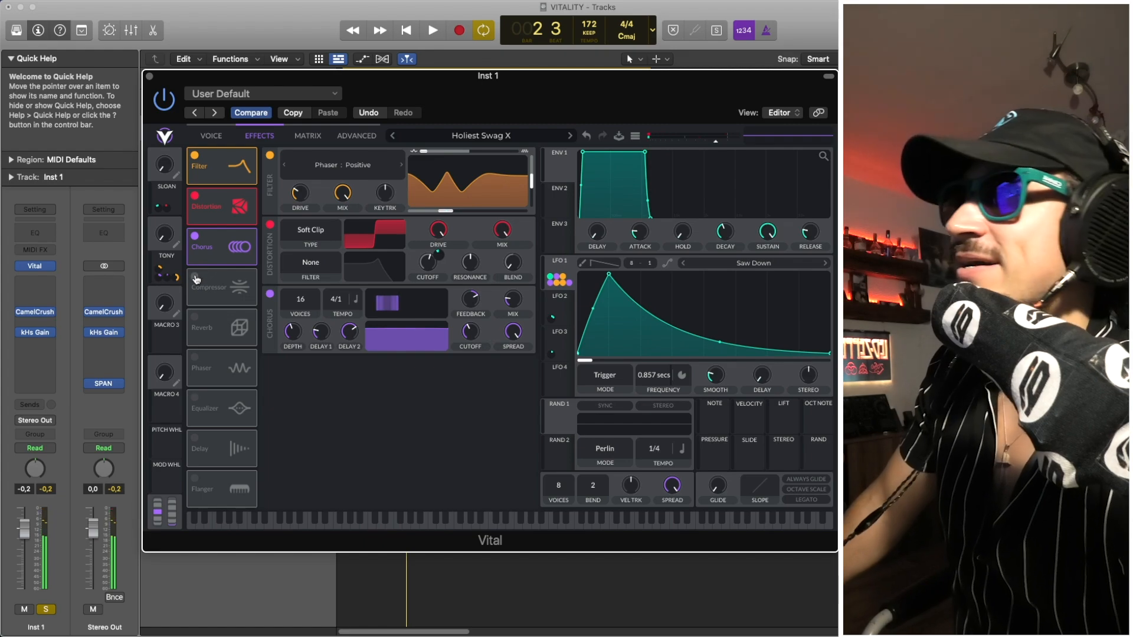
left_click(195, 277)
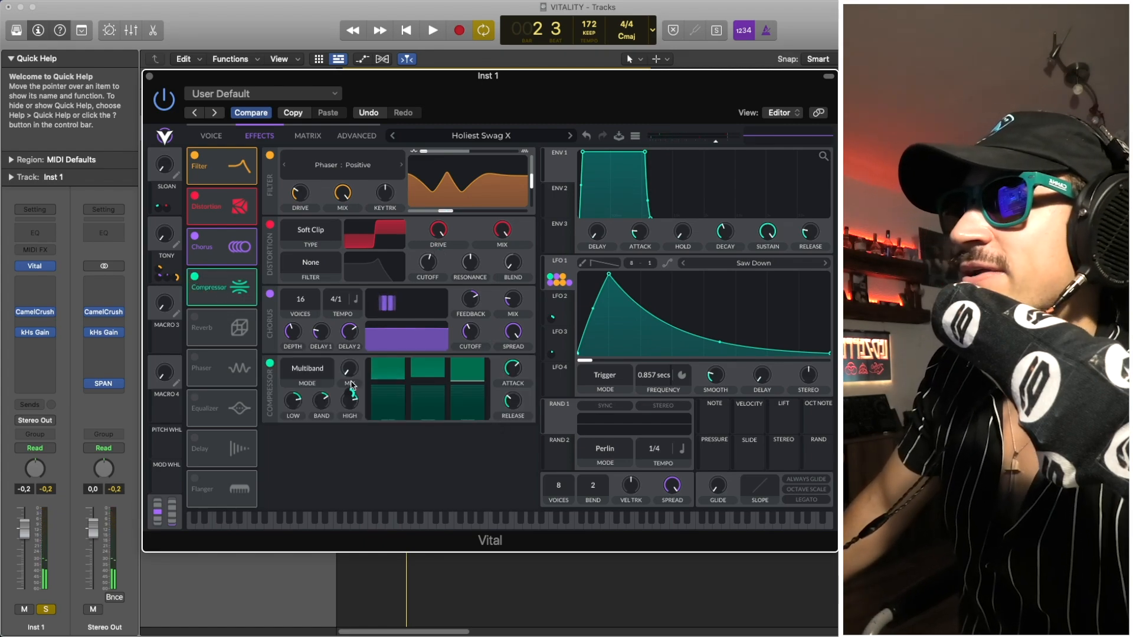
left_click_drag(352, 385, 355, 397)
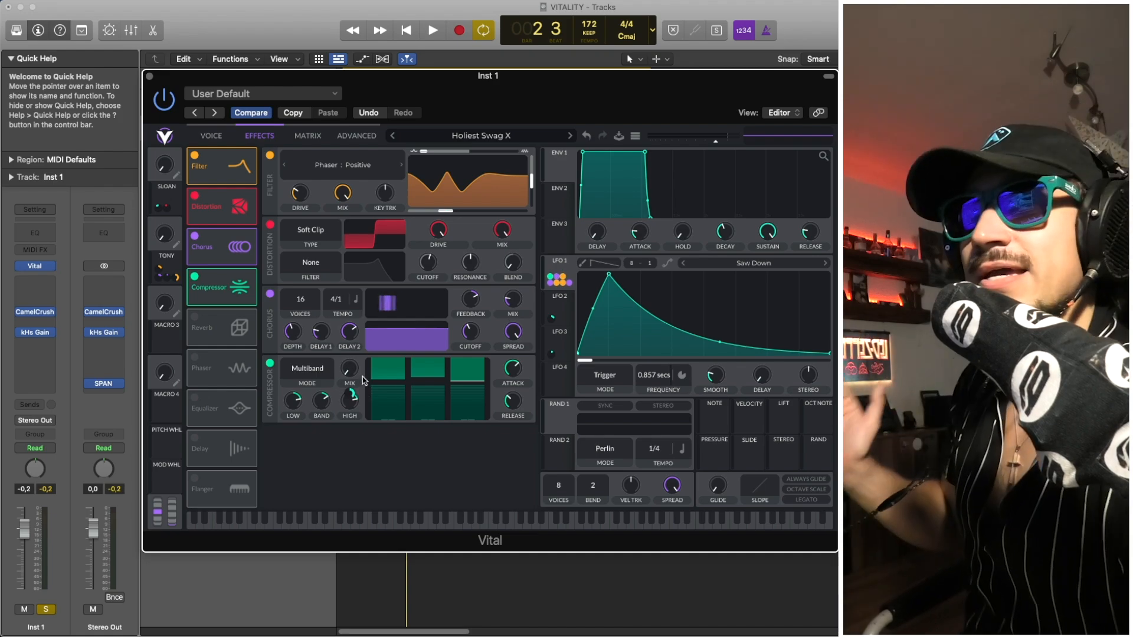
key("space")
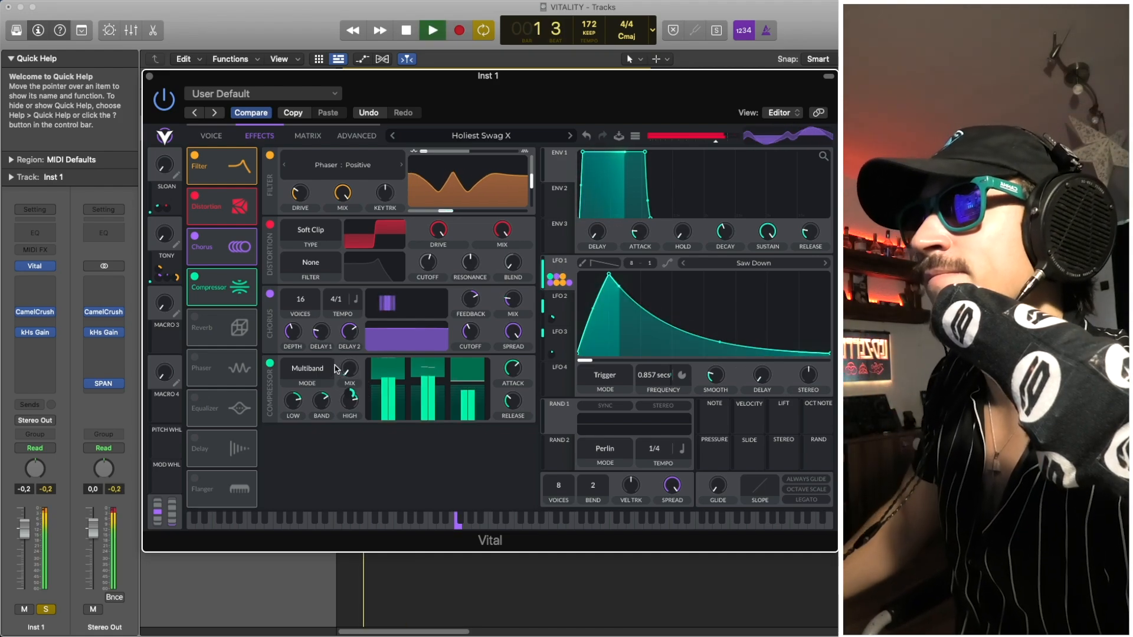
key("space")
- Switch on the Reverb and Phaser effects, play the patch with both, and check the Phaser's mix
left_click(197, 318)
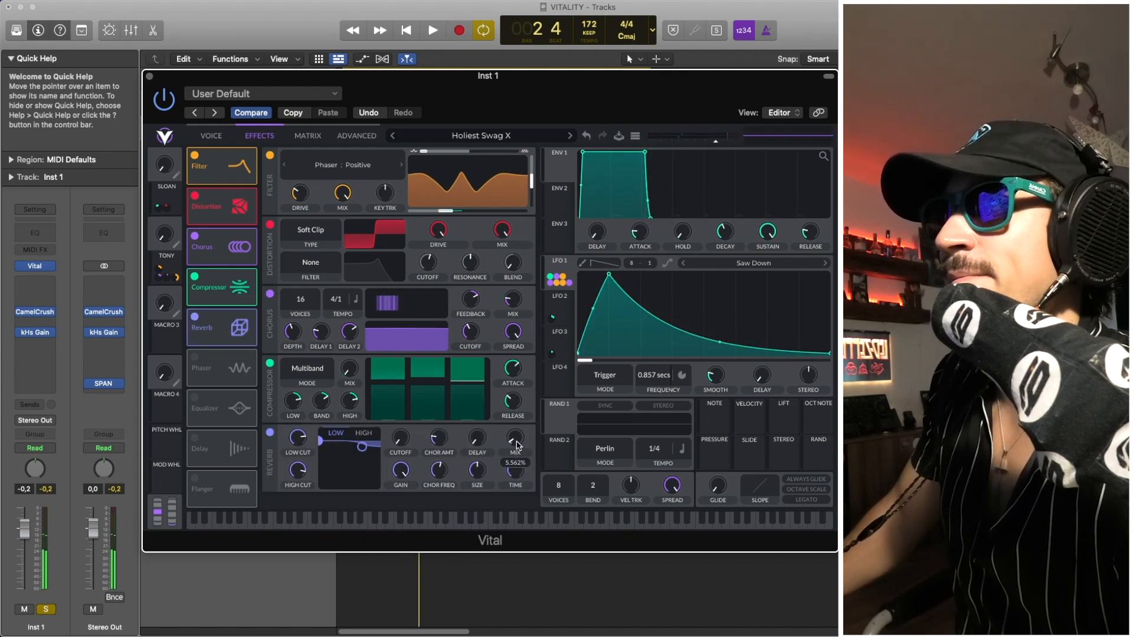
left_click(196, 356)
scroll(280, 390, "down", 2)
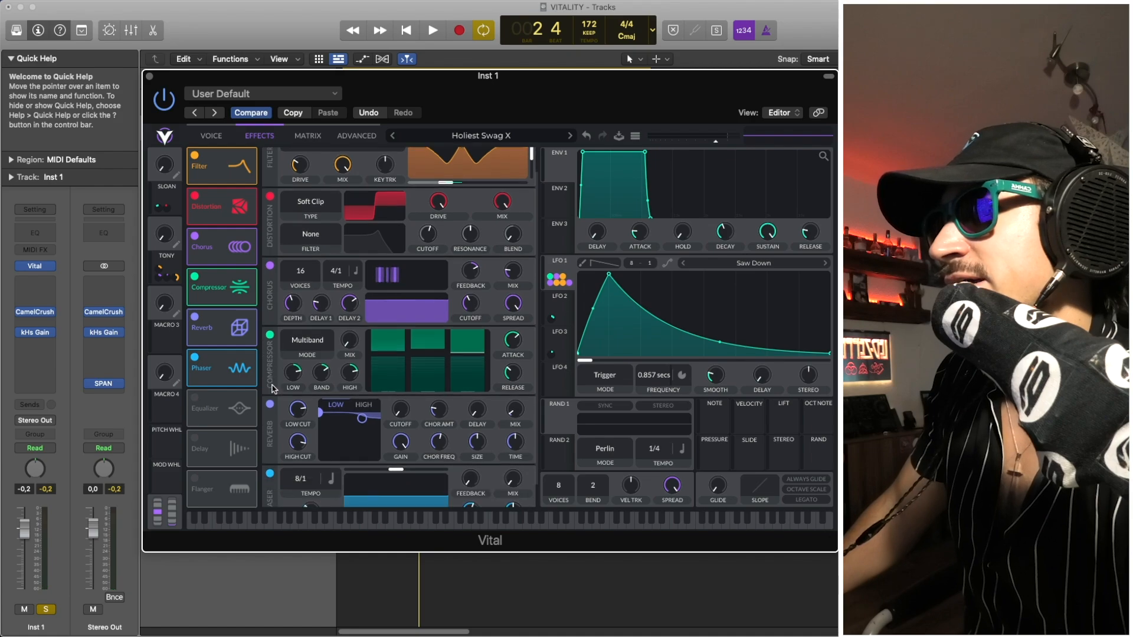
key("space")
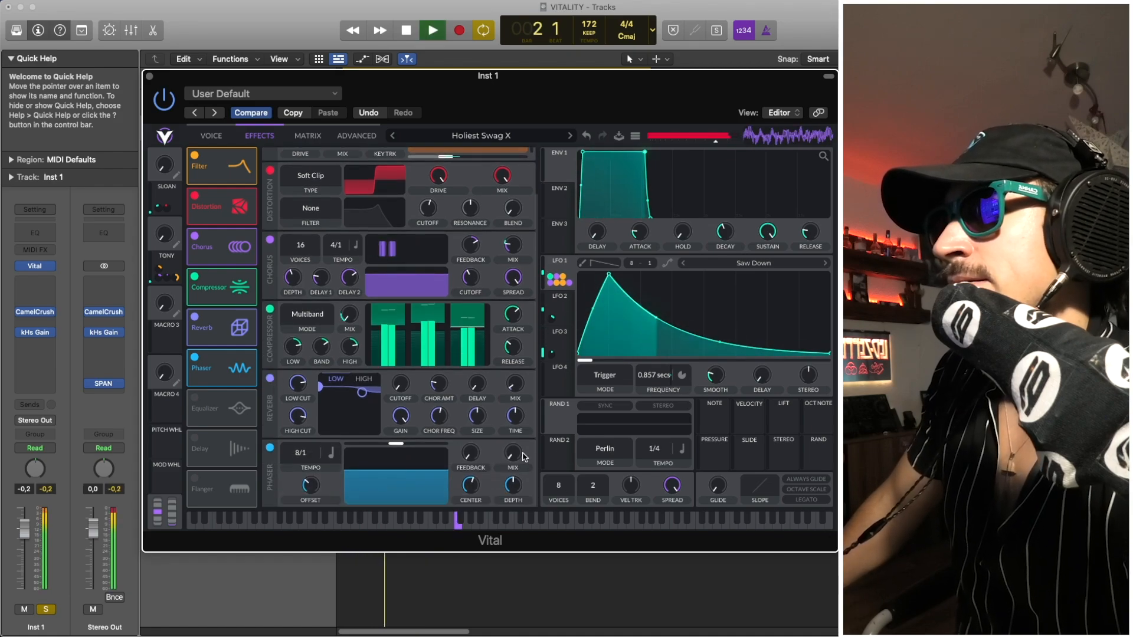
key("space")
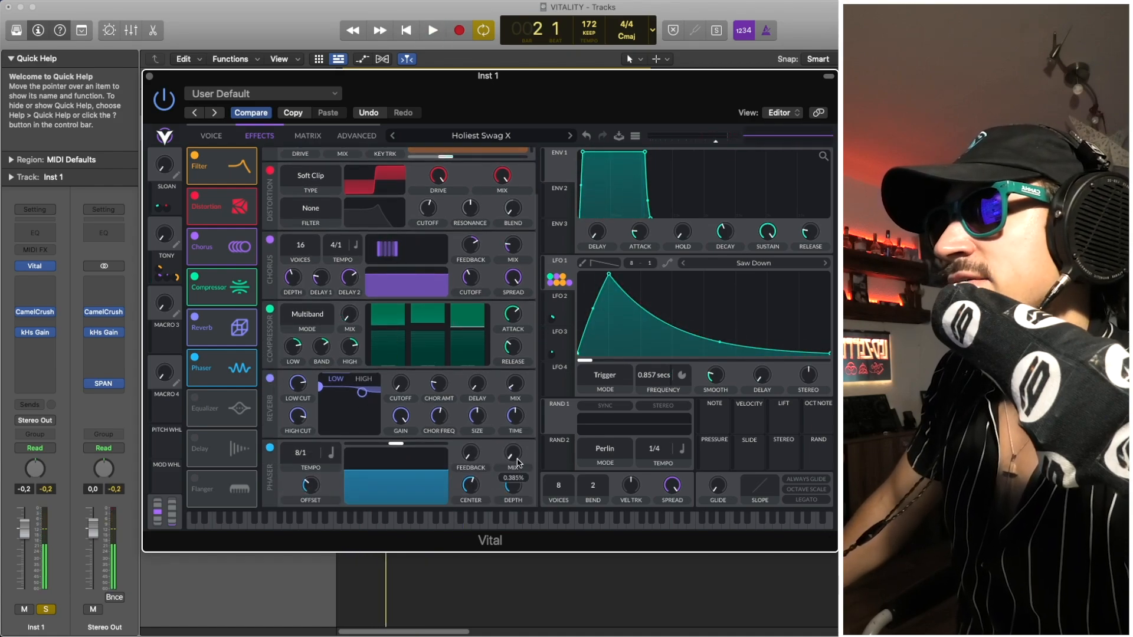
- Switch on the Equalizer effect, bring its bands into view, and start playing the patch with it
left_click(195, 399)
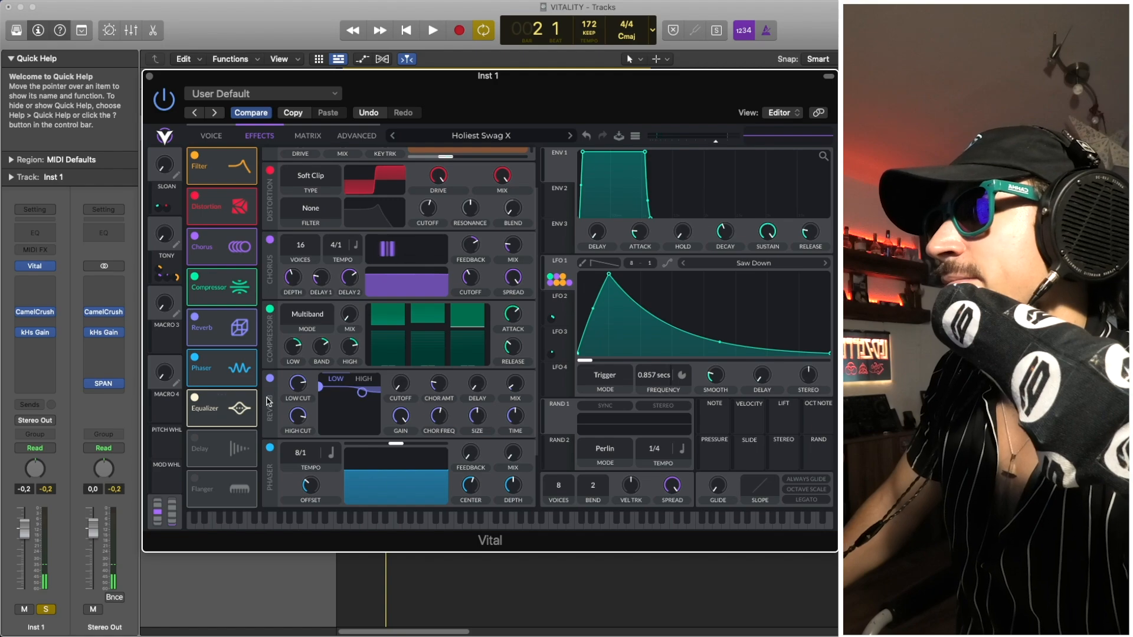
scroll(269, 402, "down", 3)
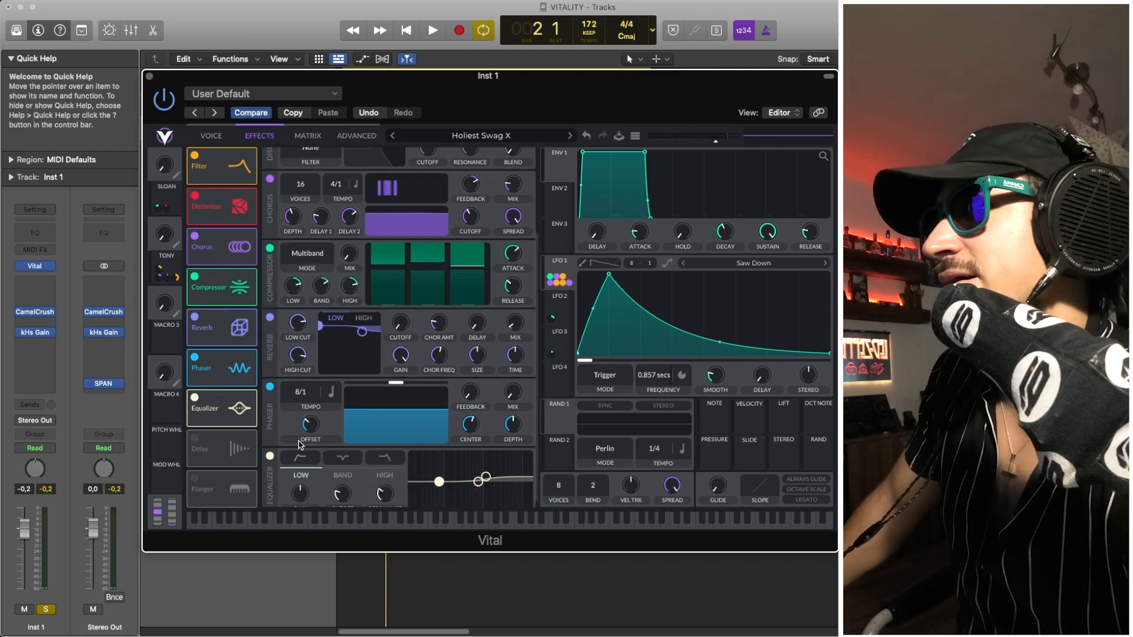
scroll(276, 426, "down", 1)
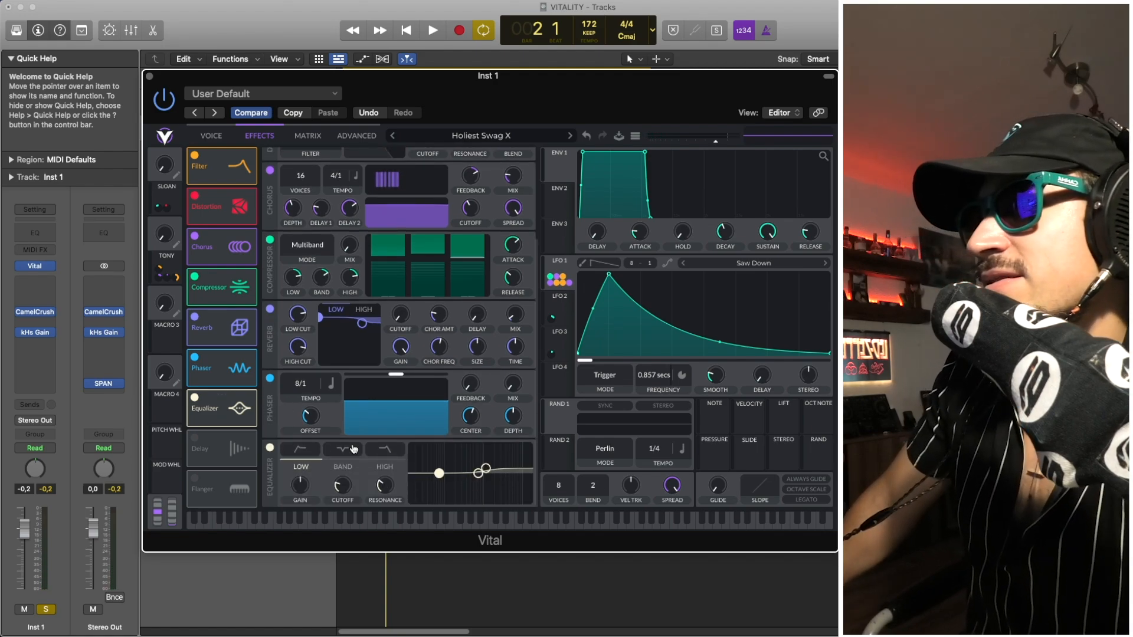
key("space")
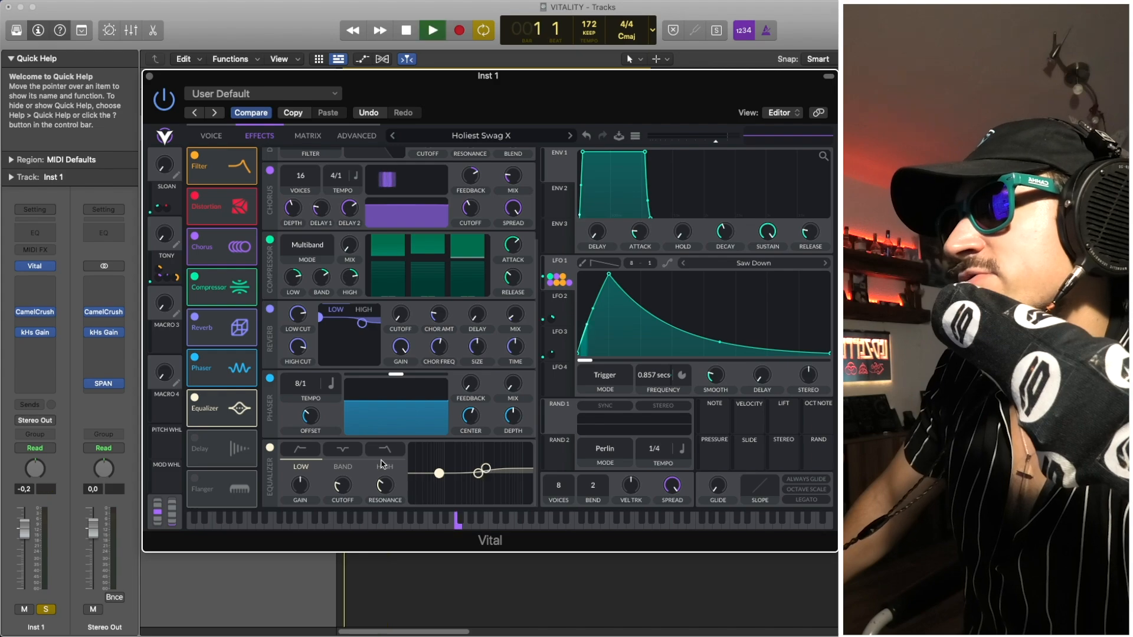
- Try the patch with the Delay effect switched on, and switch the Delay off again
left_click(195, 438)
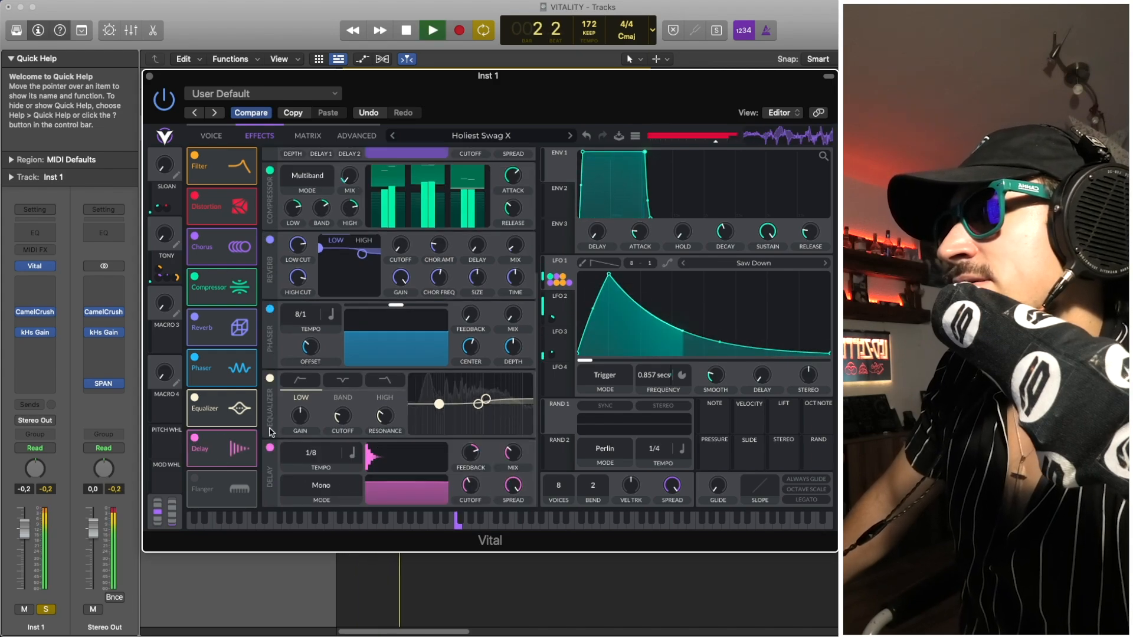
key("space")
left_click(196, 438)
key("space")
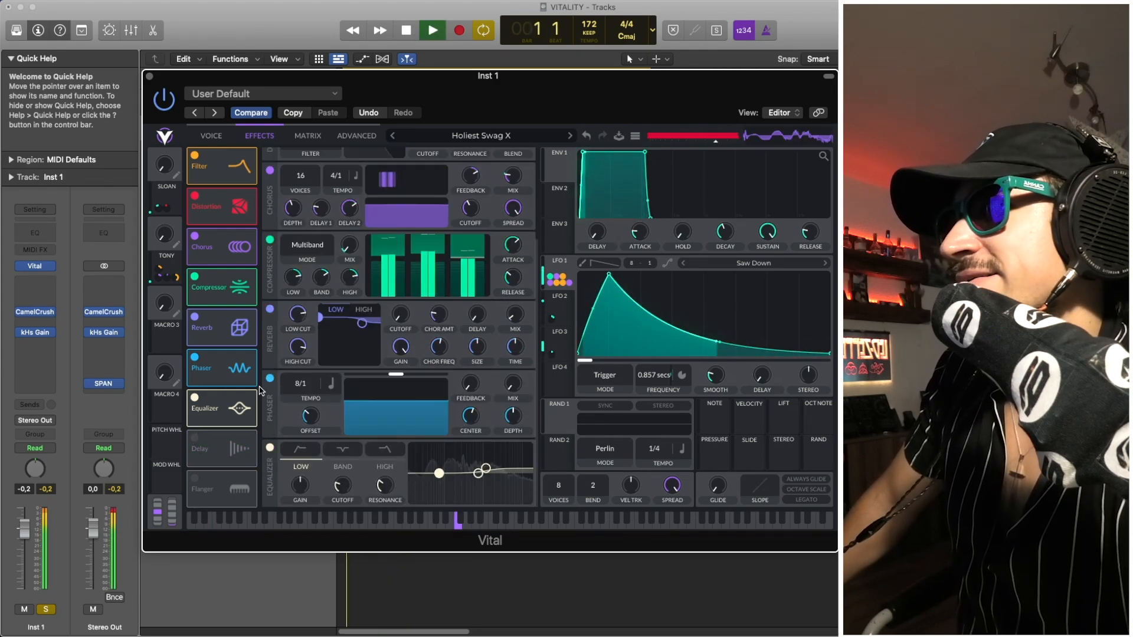
- Play the patch while reviewing the enabled effects from the Filter through to the Equalizer
scroll(290, 394, "up", 5)
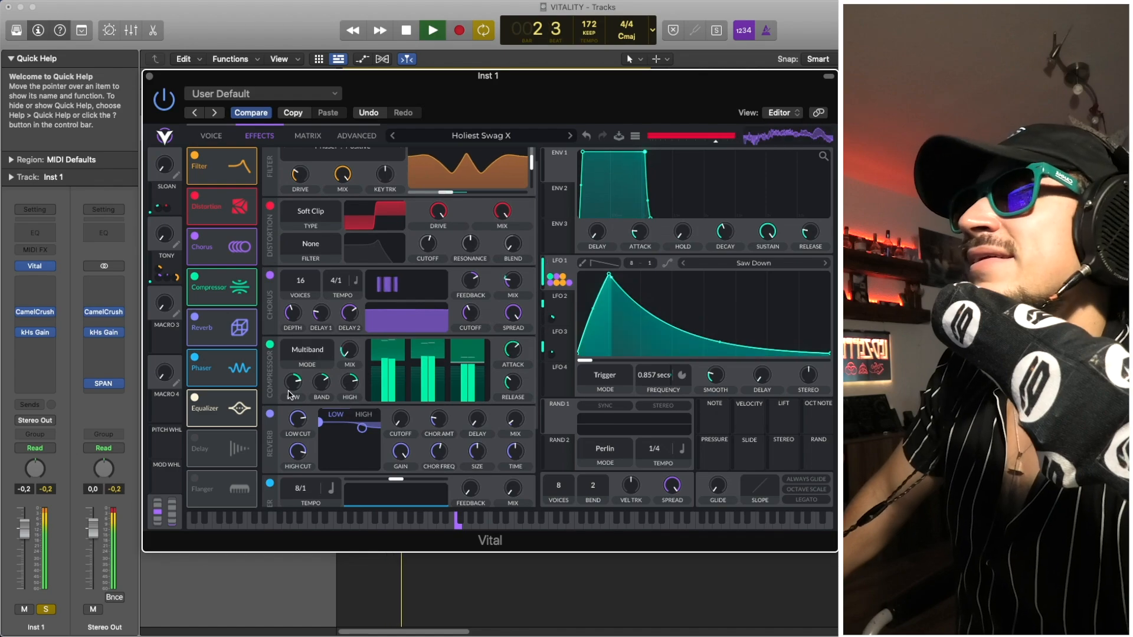
key("space")
scroll(289, 394, "down", 3)
scroll(289, 394, "down", 2)
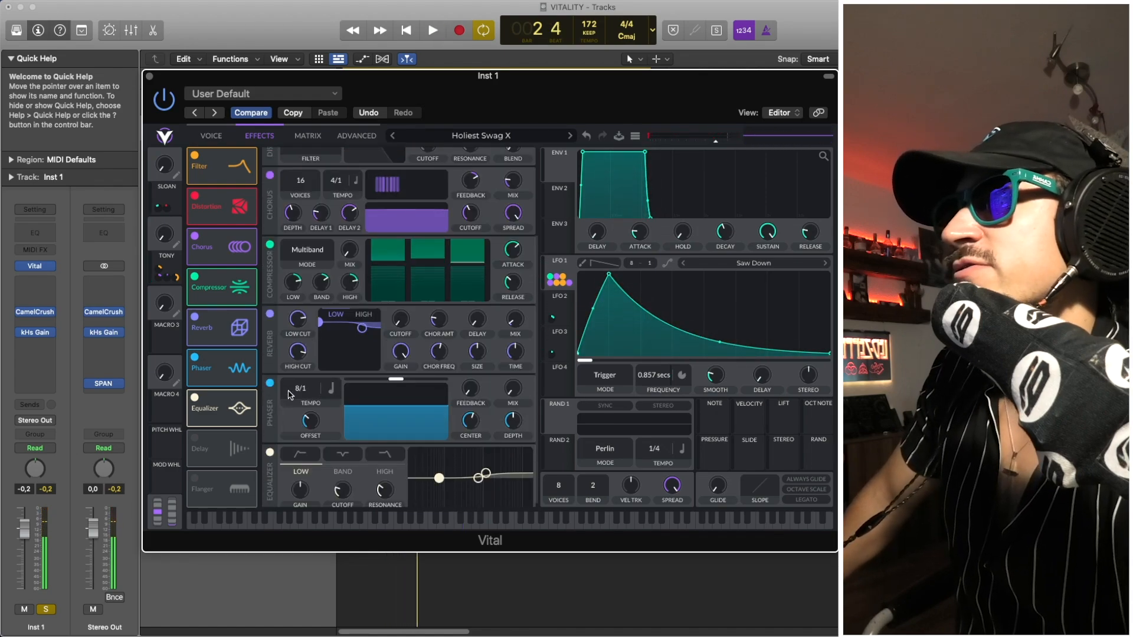
key("space")
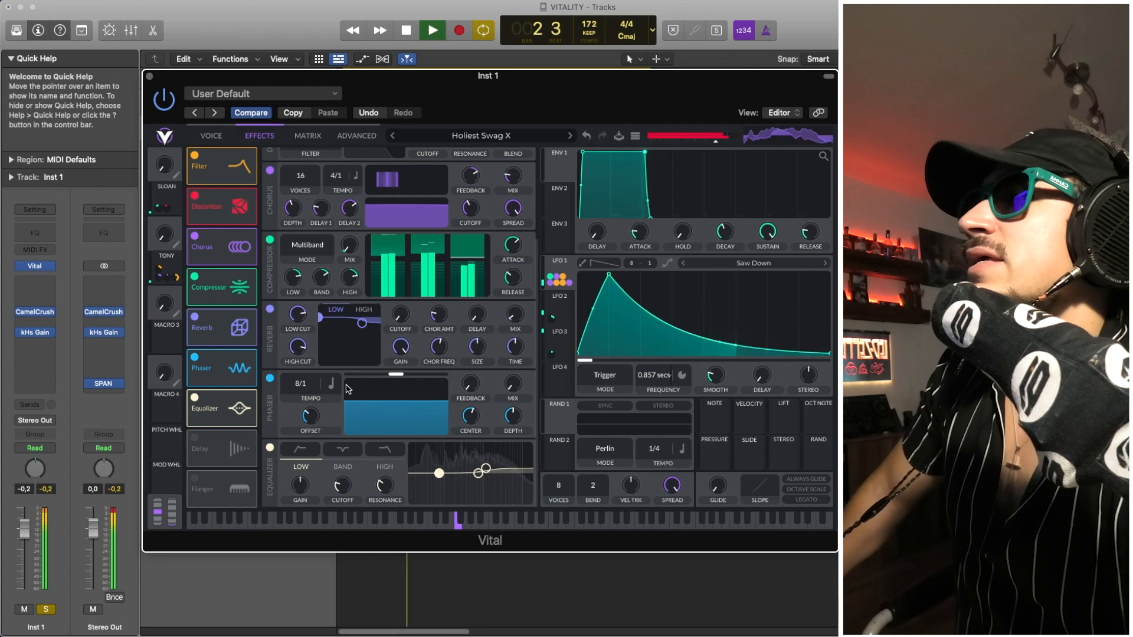
key("space")
- Compare the oscillator, White Noise and filter settings with the effects chain, including the Distortion drive, and play the patch
left_click(211, 136)
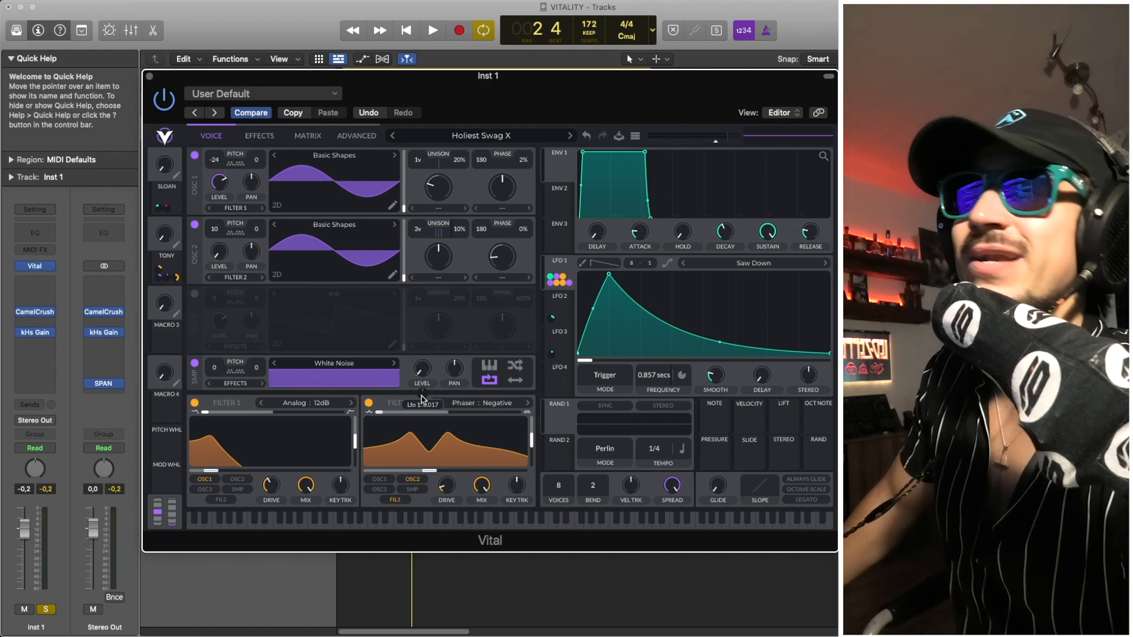
left_click(255, 140)
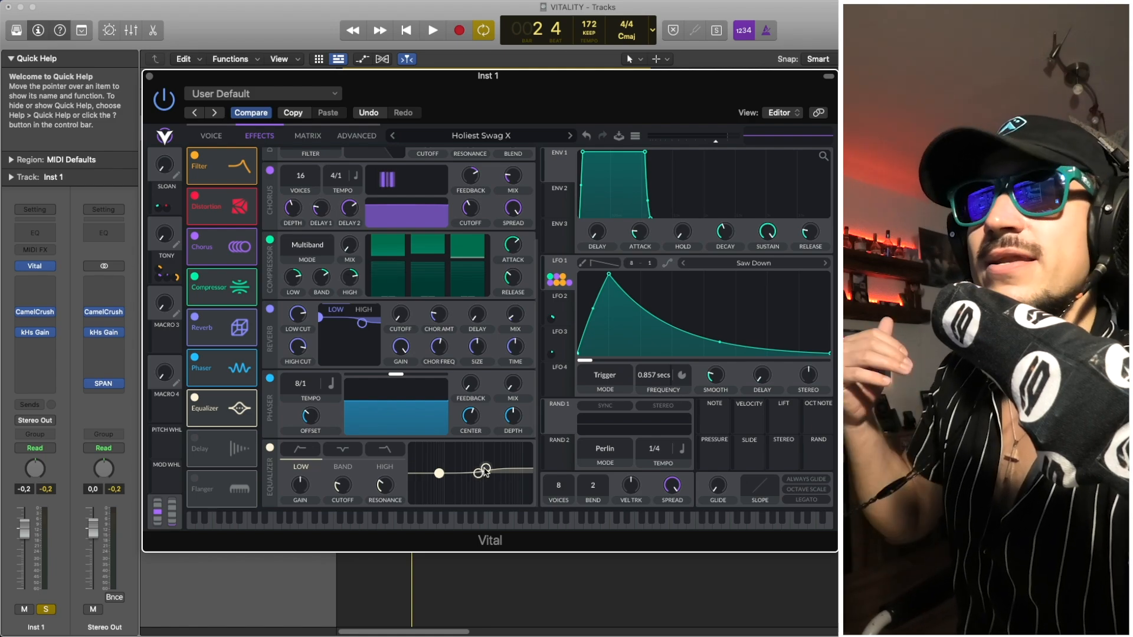
scroll(387, 270, "up", 3)
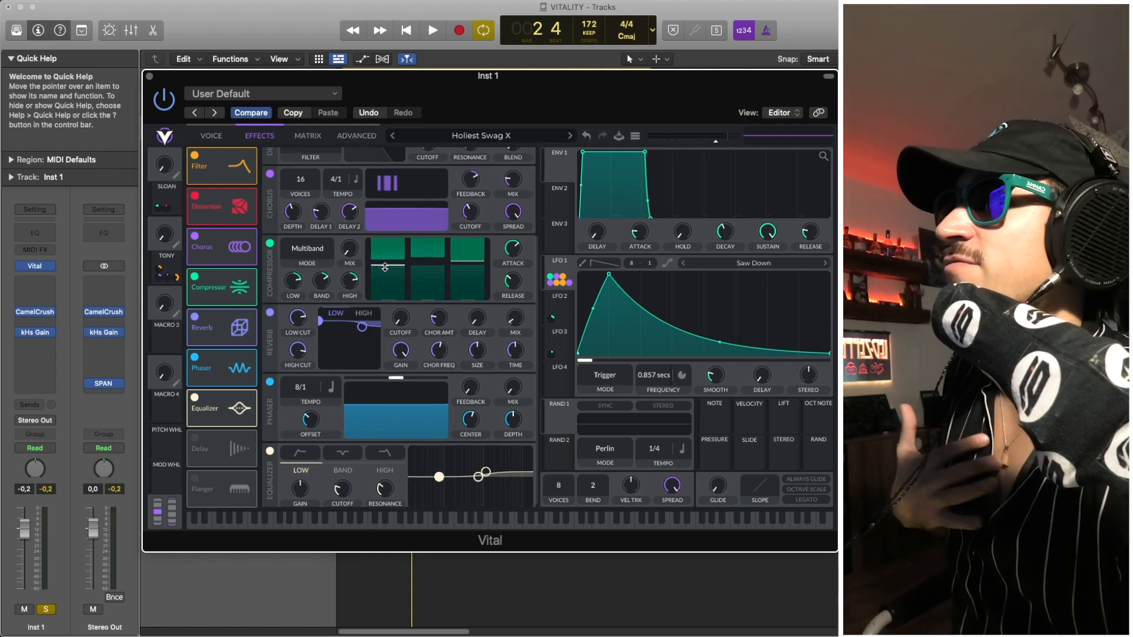
scroll(342, 187, "up", 1)
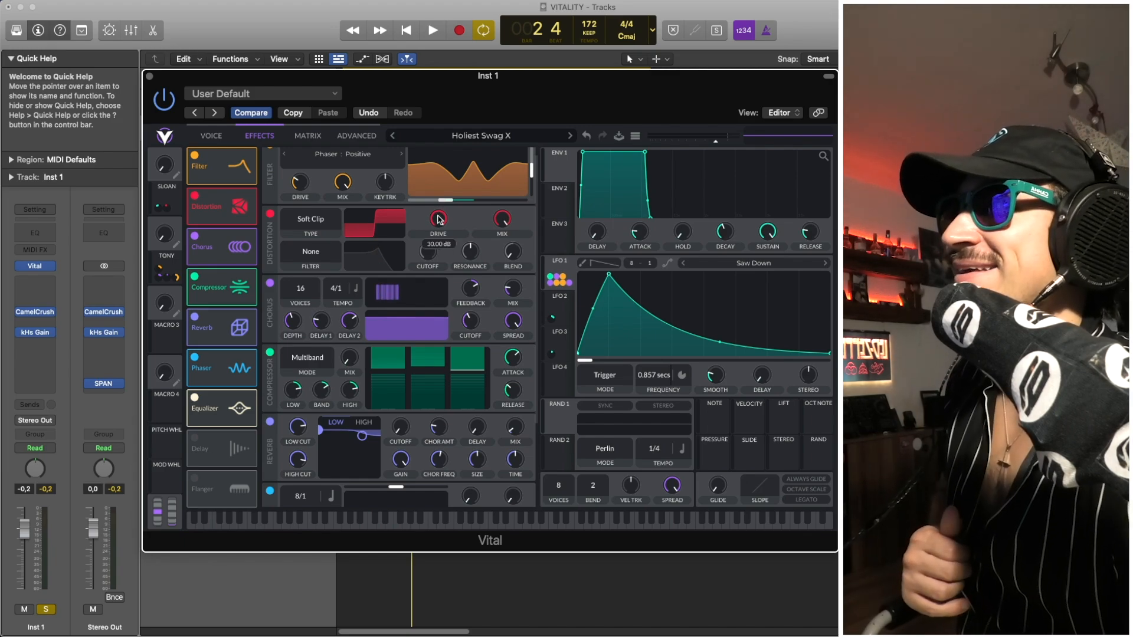
left_click(214, 136)
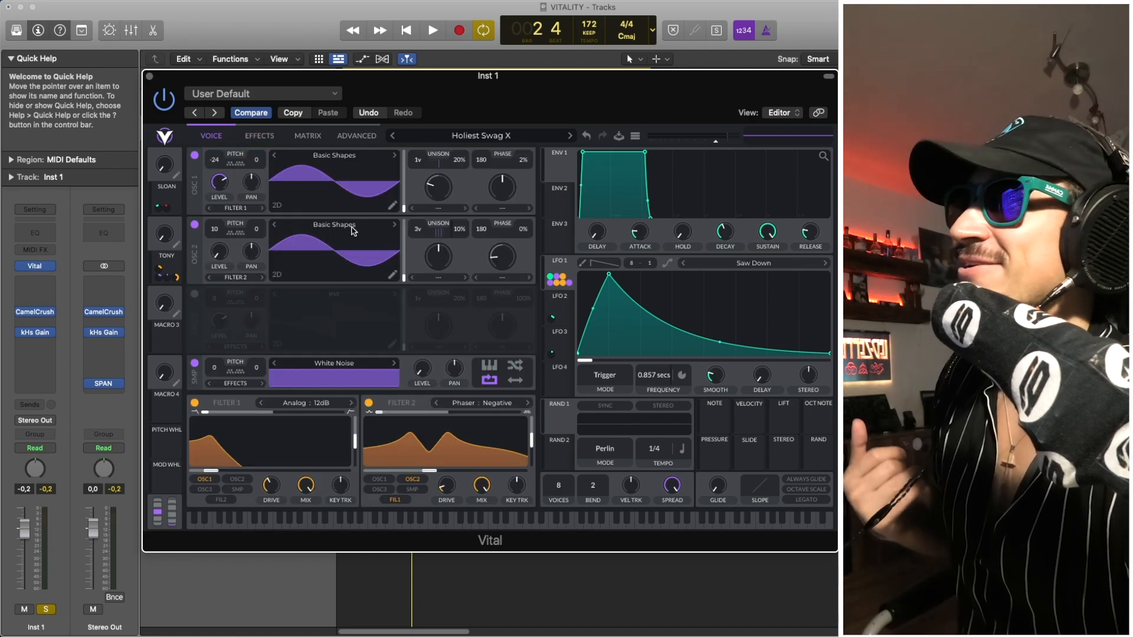
left_click(260, 139)
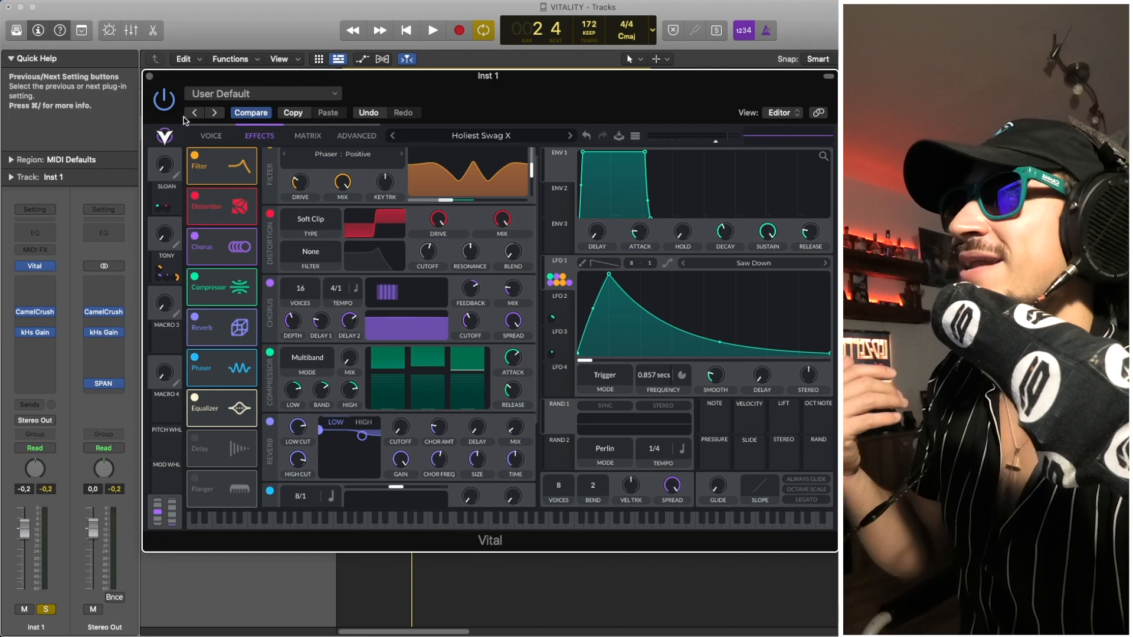
left_click(211, 136)
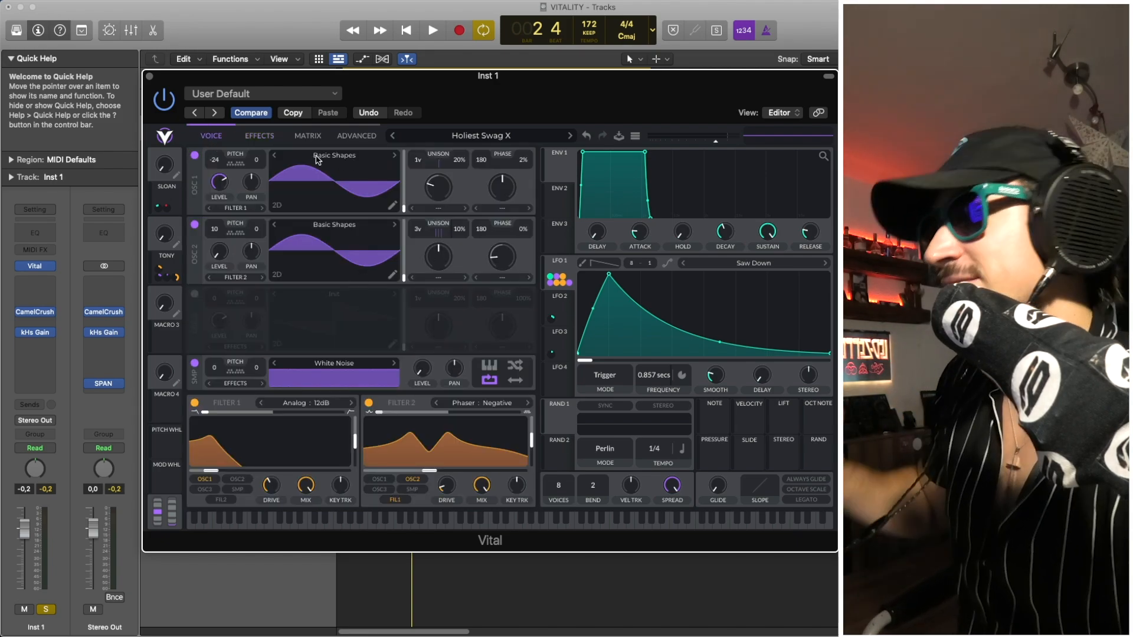
left_click(267, 138)
key("space")
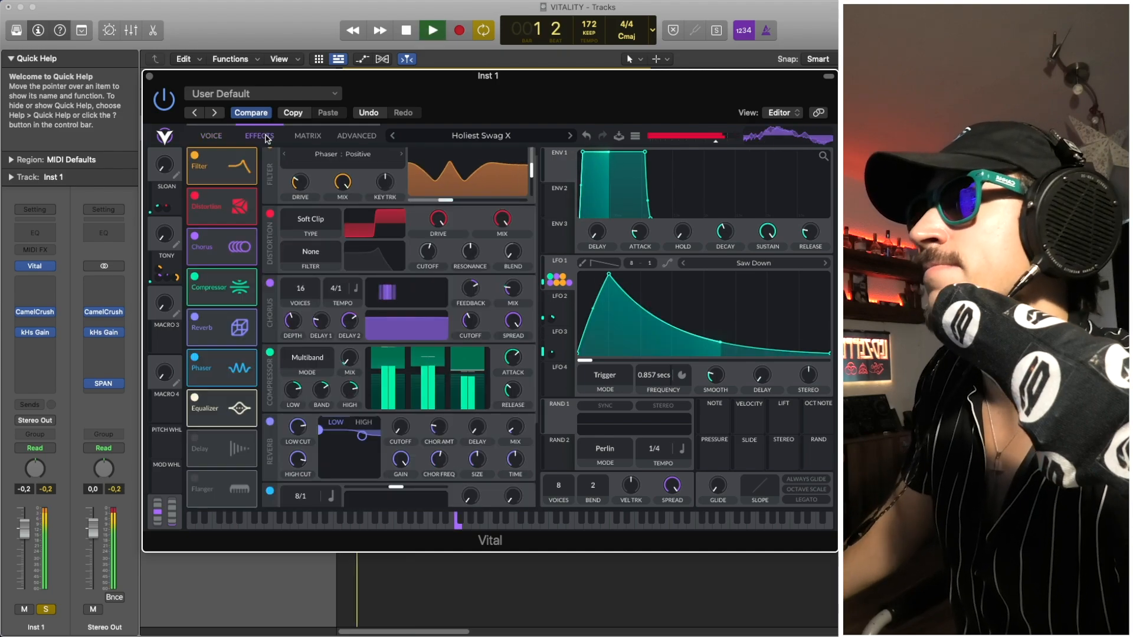
left_click(211, 136)
key("space")
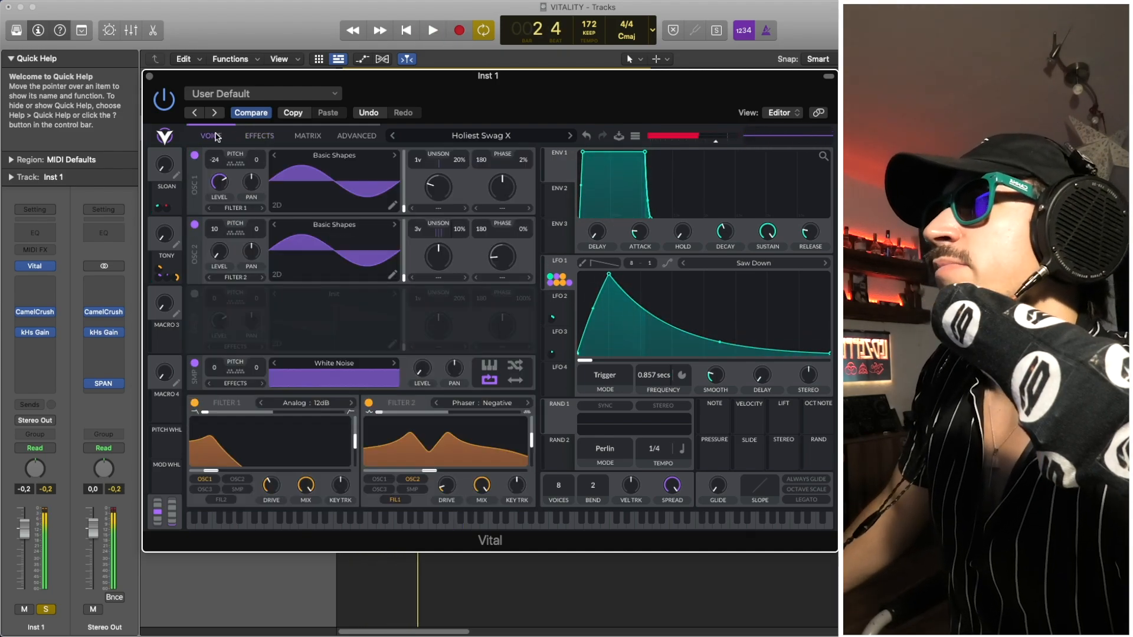
- Raise the TONY macro to 1.000, check what it modulates, and play the patch with it
key("space")
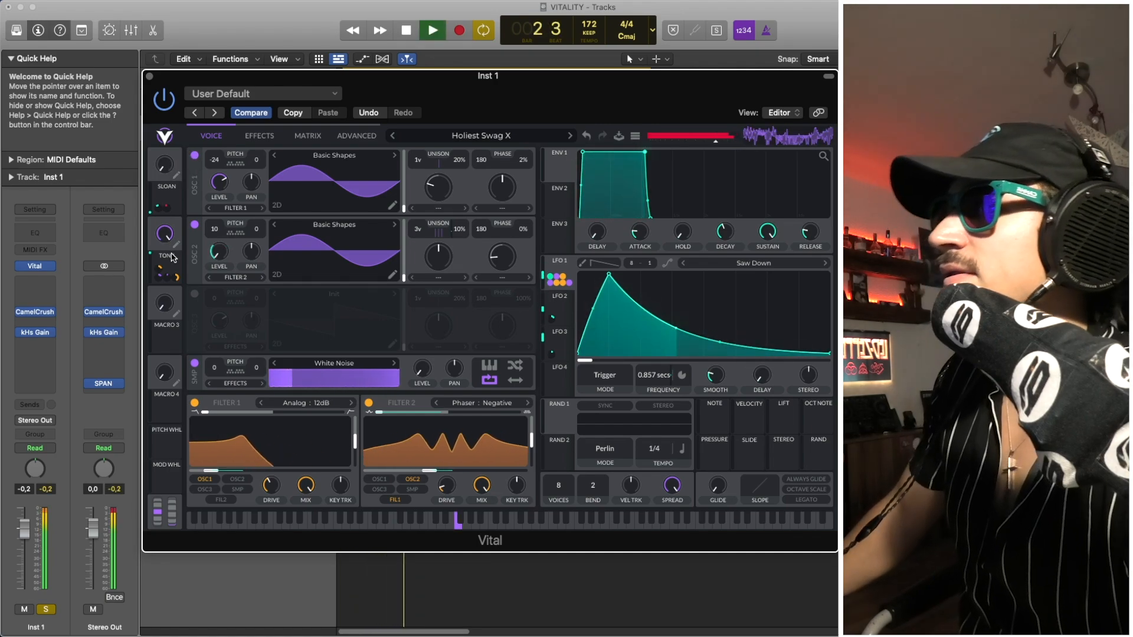
key("space")
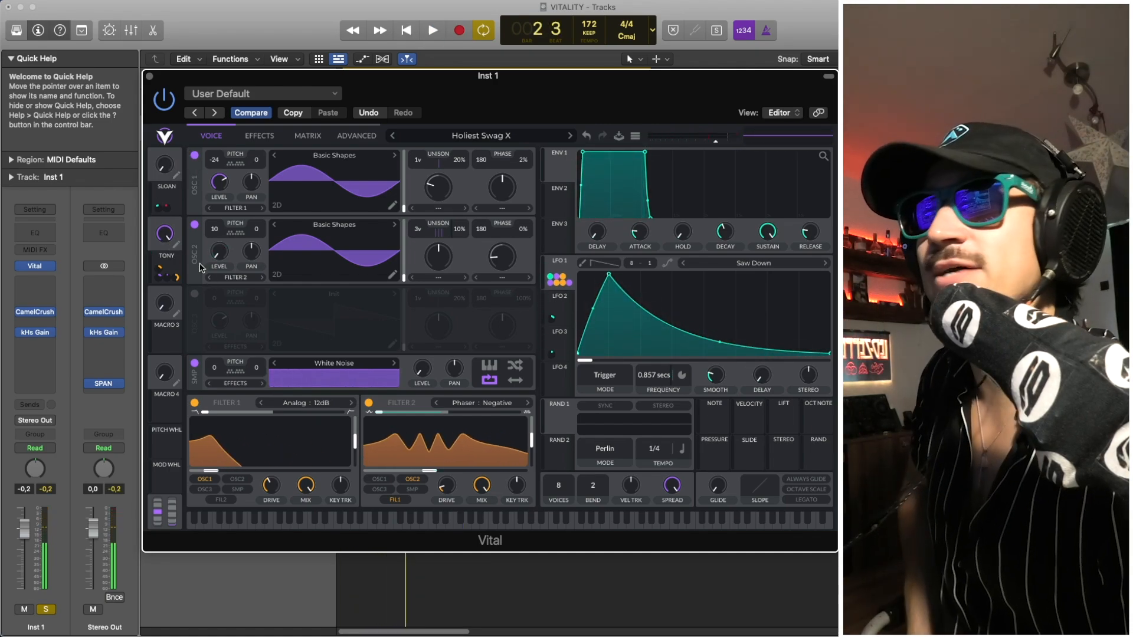
left_click(164, 271)
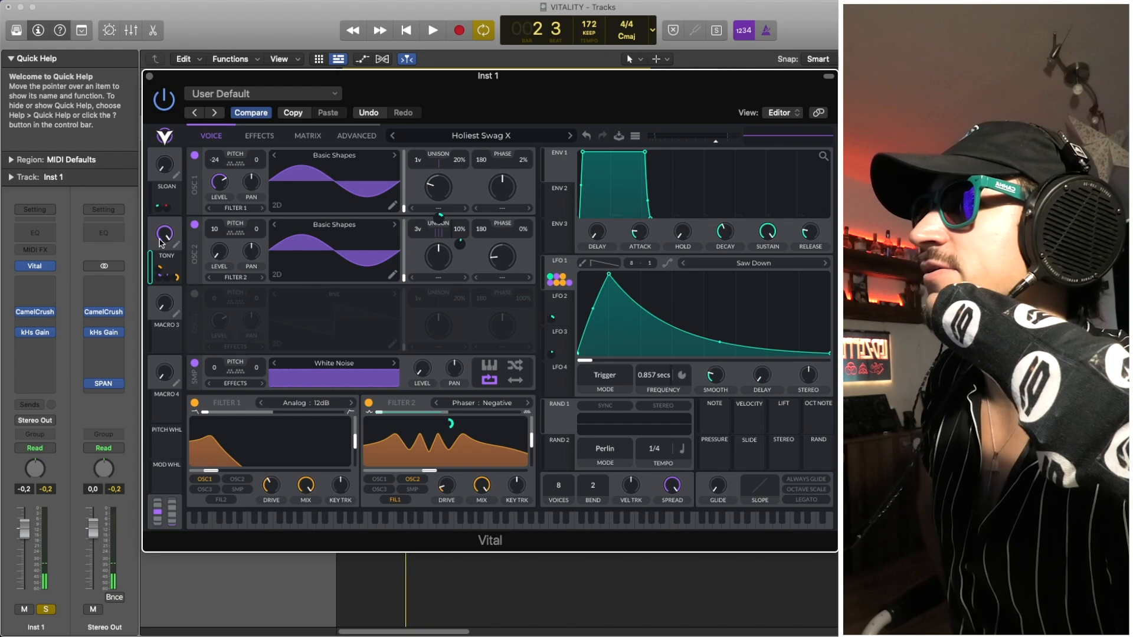
key("space")
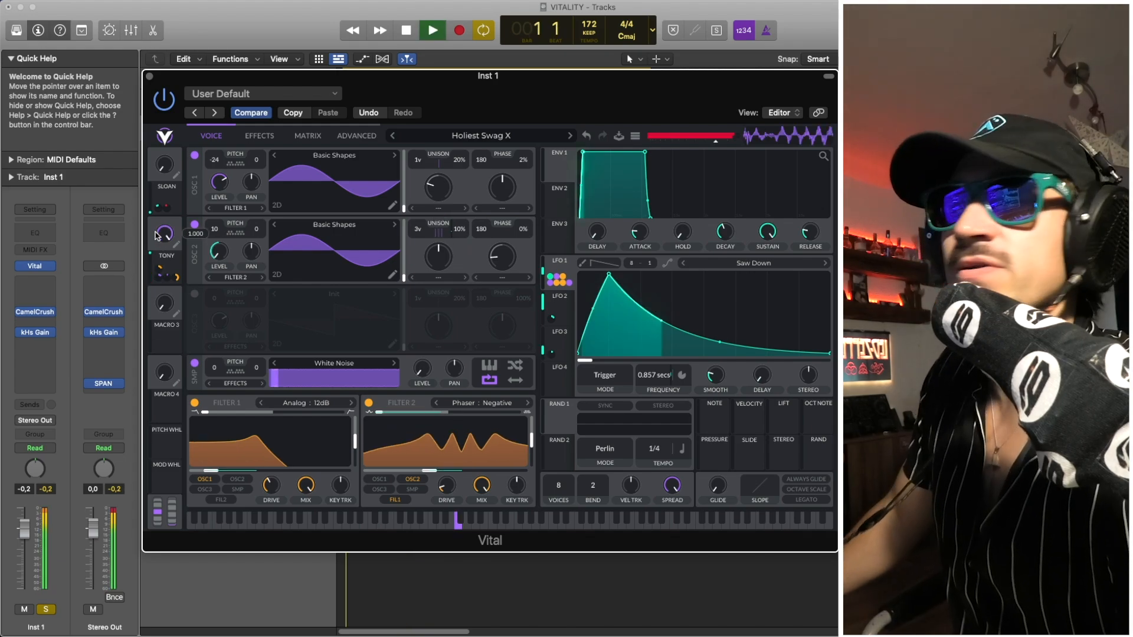
key("space")
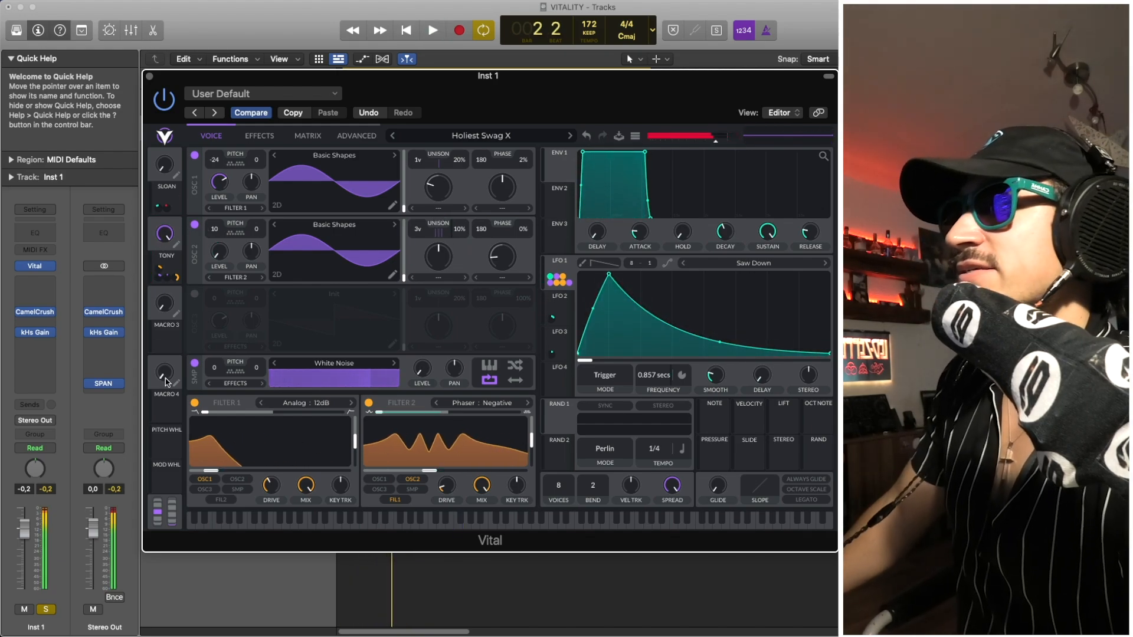
- Turn off solo on the Inst 1 track and play the bass together with the other tracks
left_click(47, 610)
key("space")
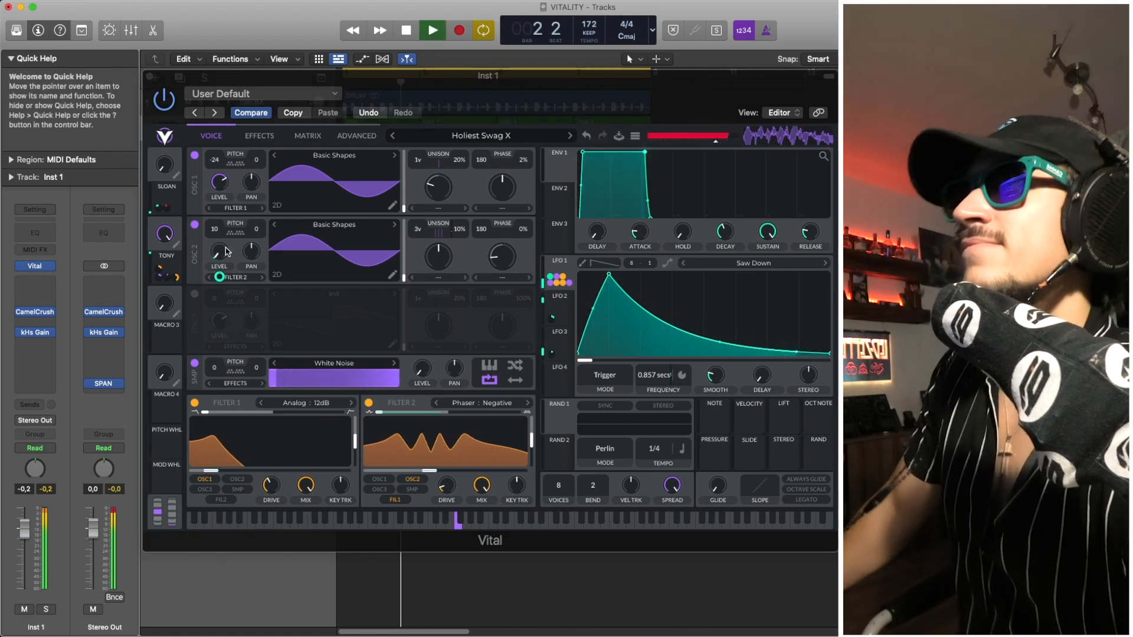
key("space")
- Try the SLOAN macro at maximum, reset the SLOAN and TONY macros to zero, and return to the effects section
left_click(167, 116)
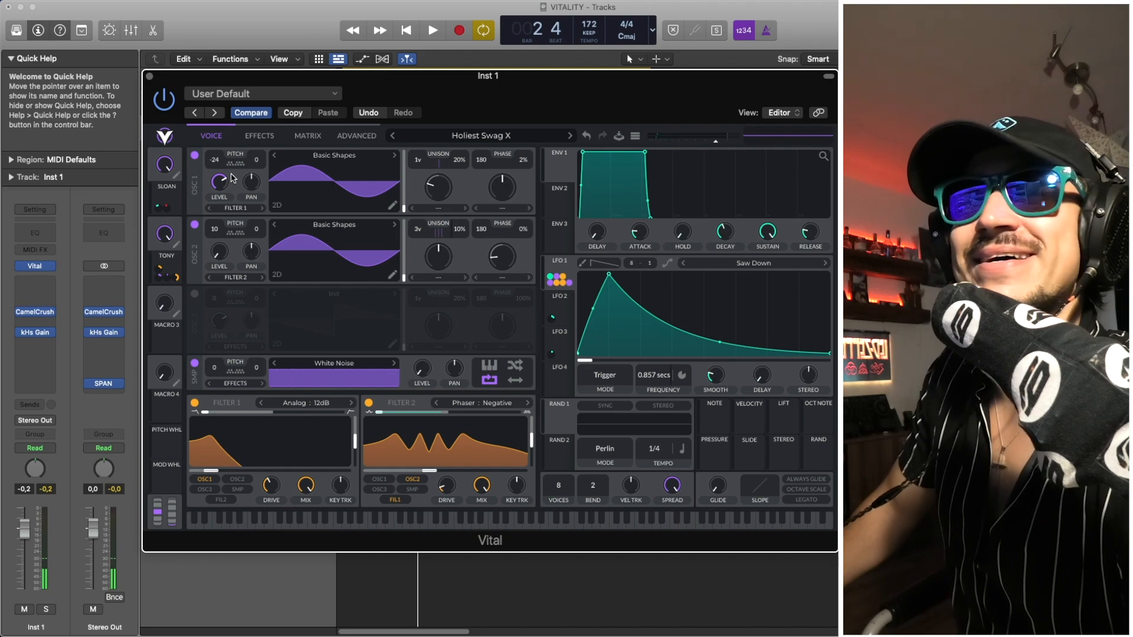
key("space")
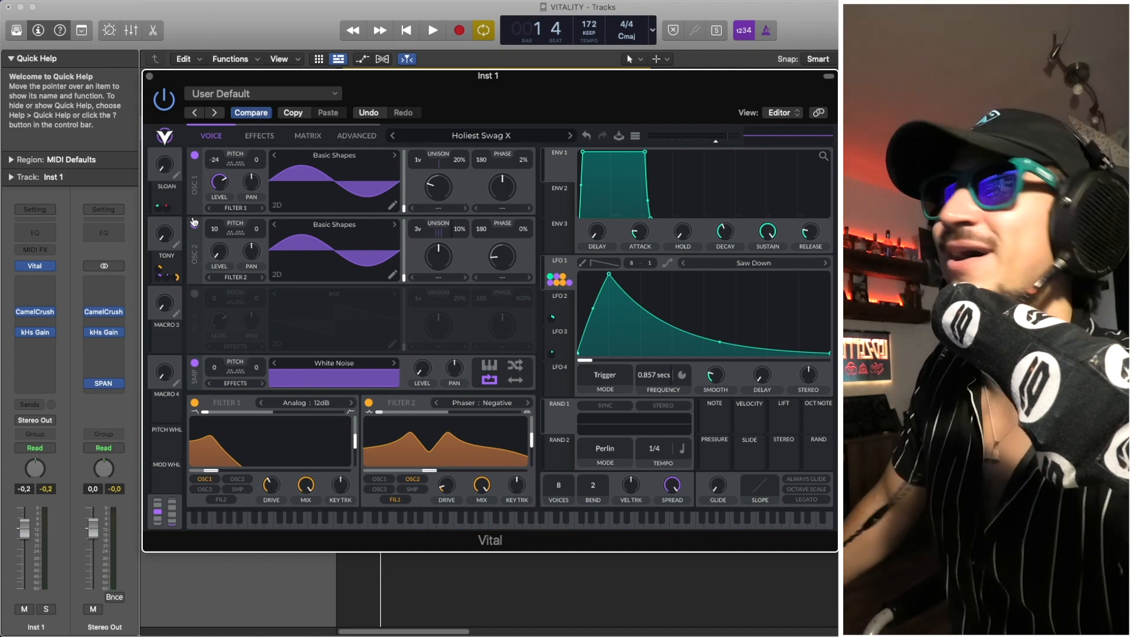
left_click(258, 135)
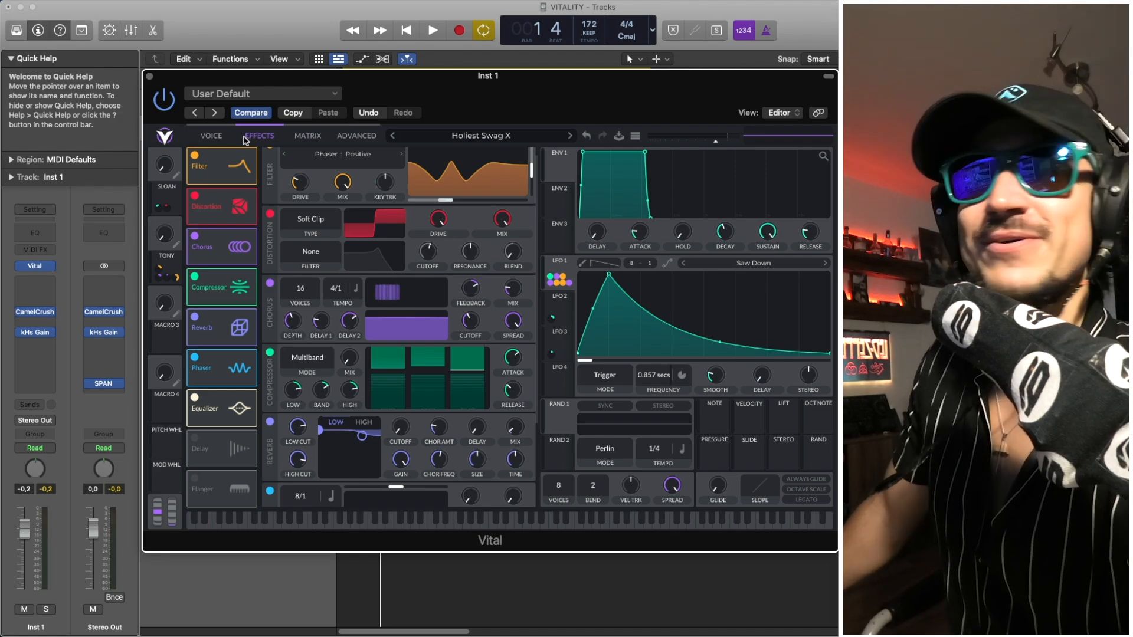
- Return to the oscillator and filter section and play the Holiest Swag X patch with its macros at zero
left_click(212, 136)
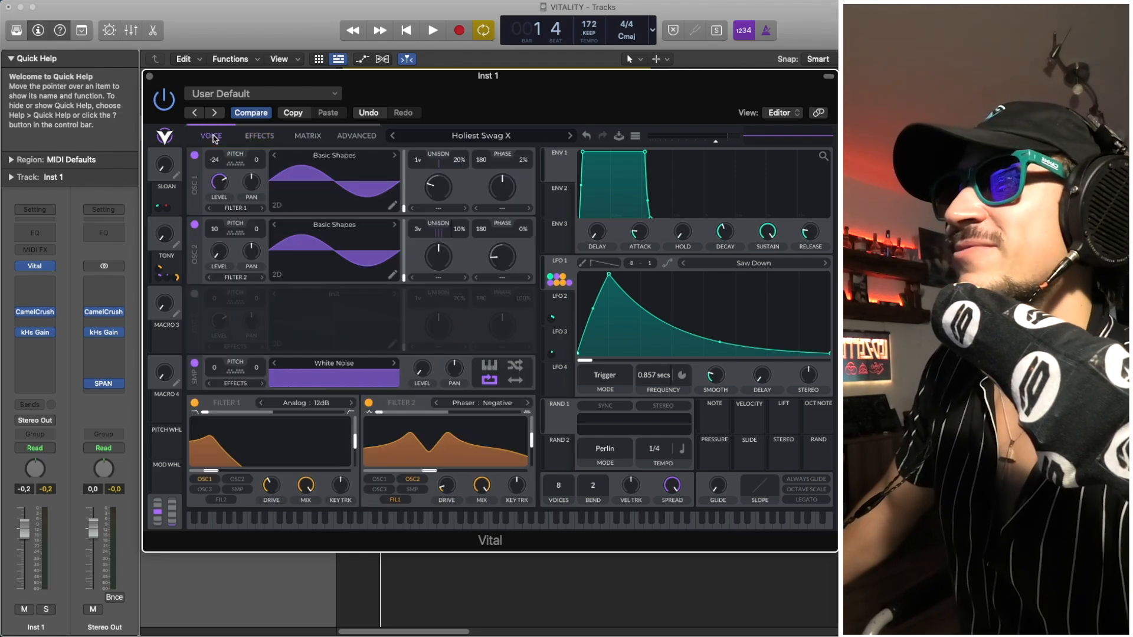
key("space")
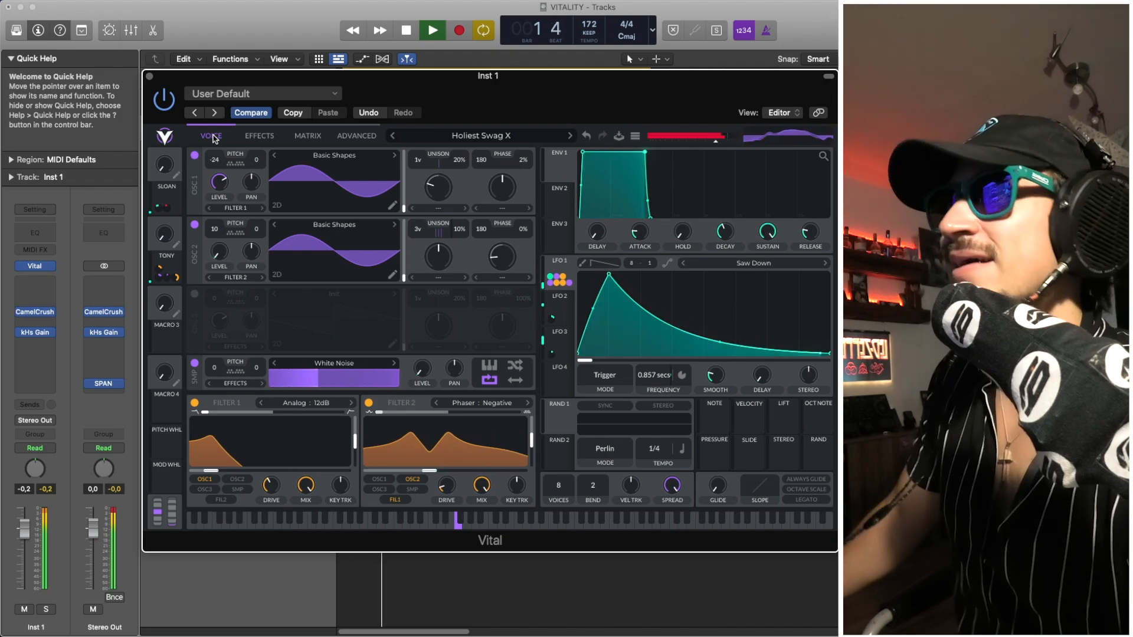
key("space")
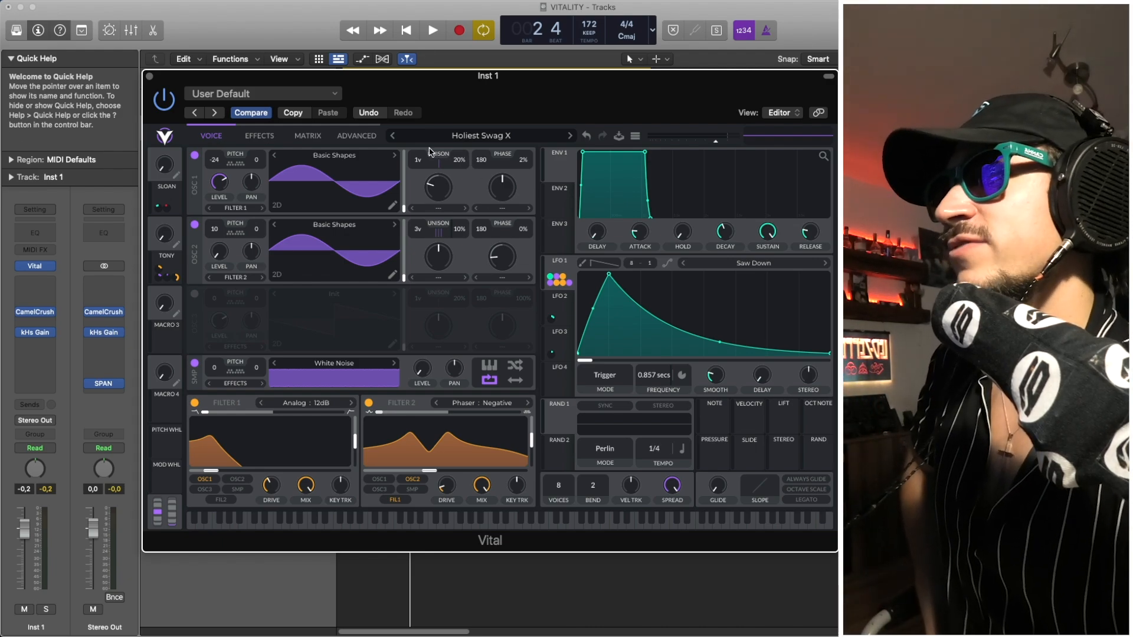
- Review the effects chain against the oscillator, White Noise and filter settings, finishing in the oscillator section
left_click(260, 135)
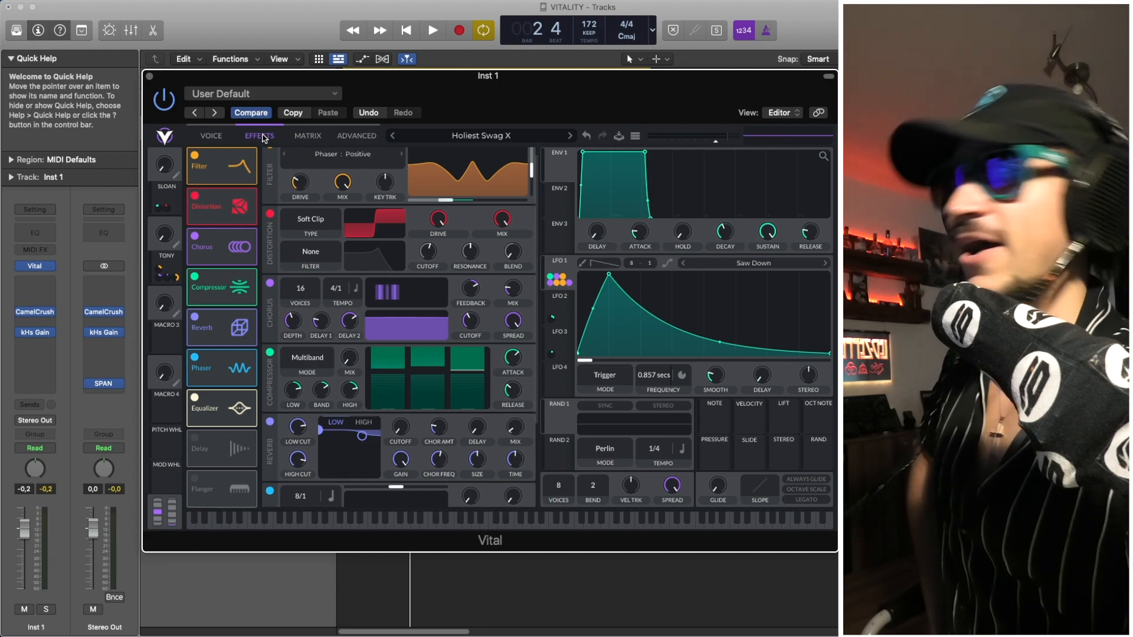
left_click(211, 136)
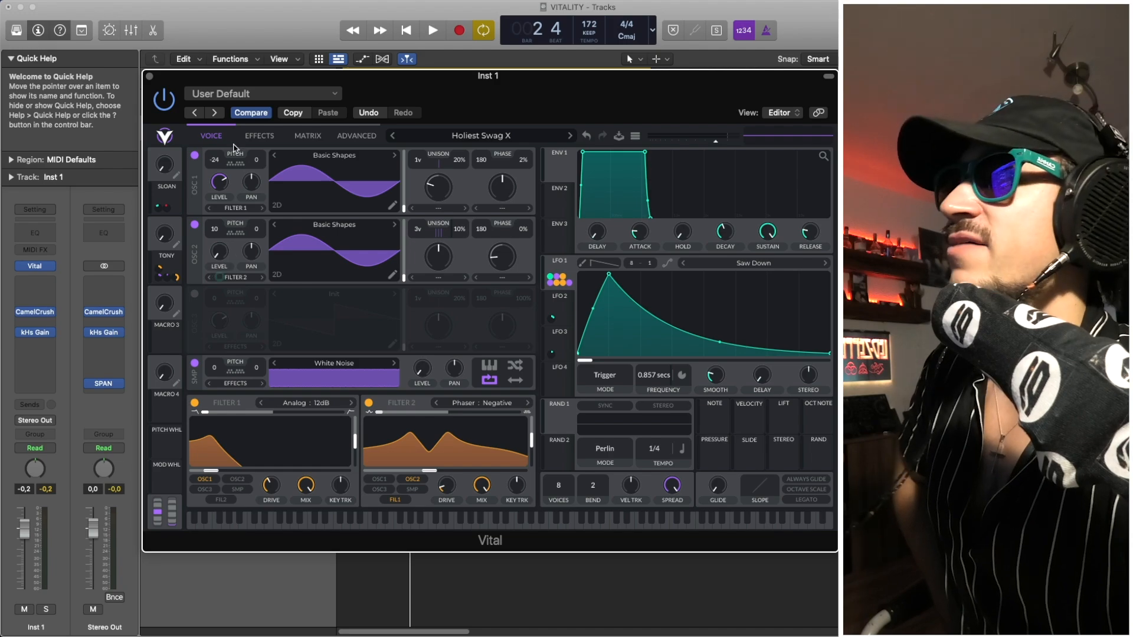
left_click(257, 137)
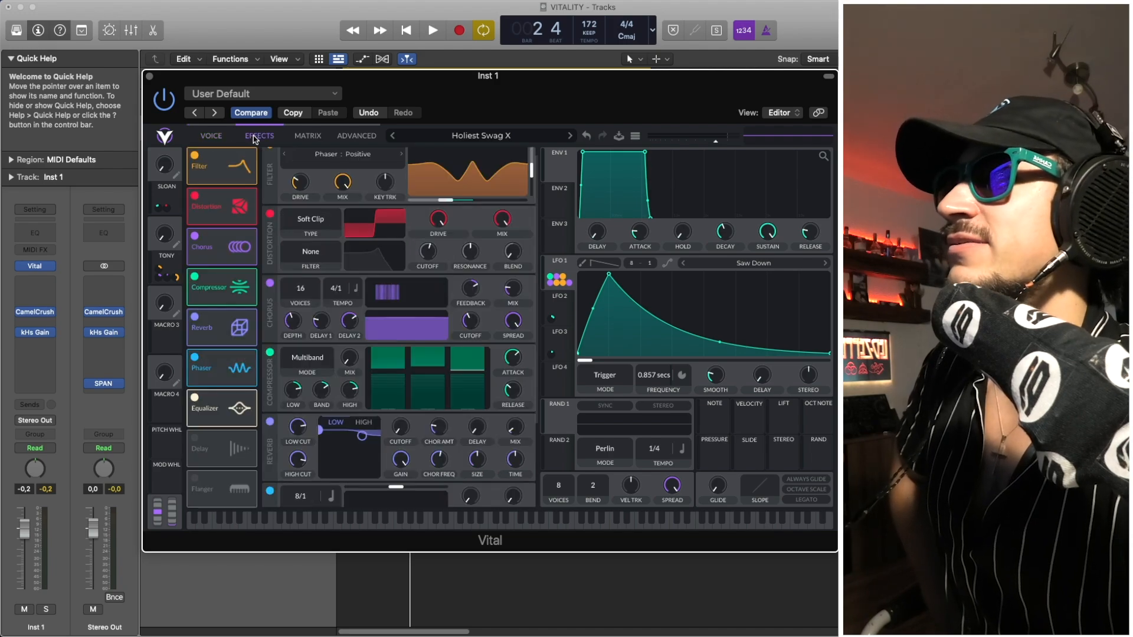
left_click(197, 136)
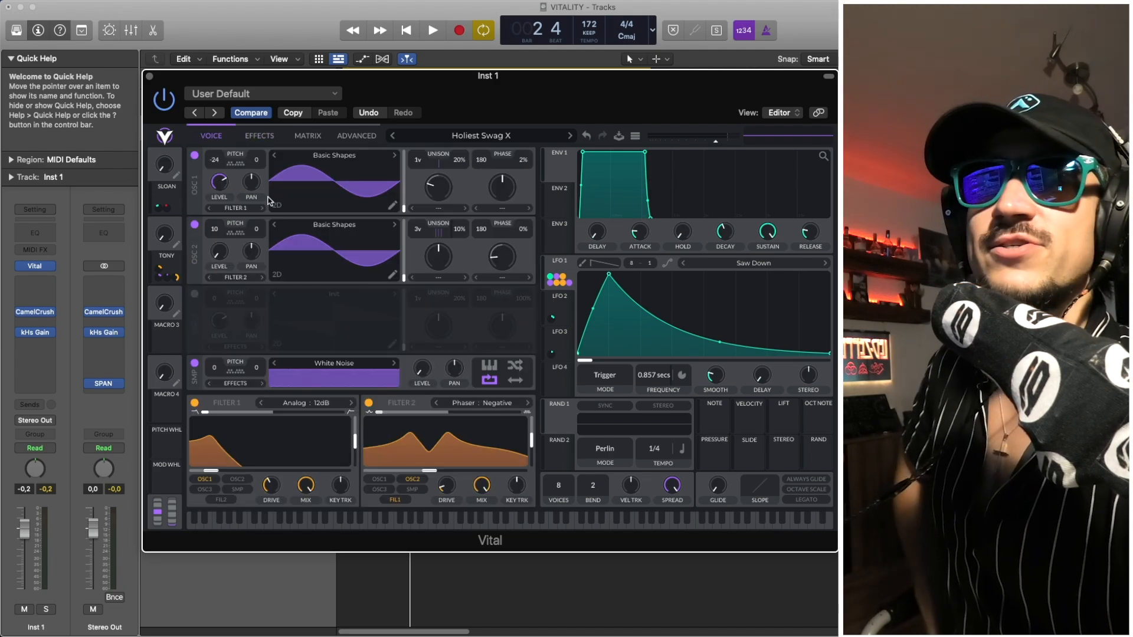